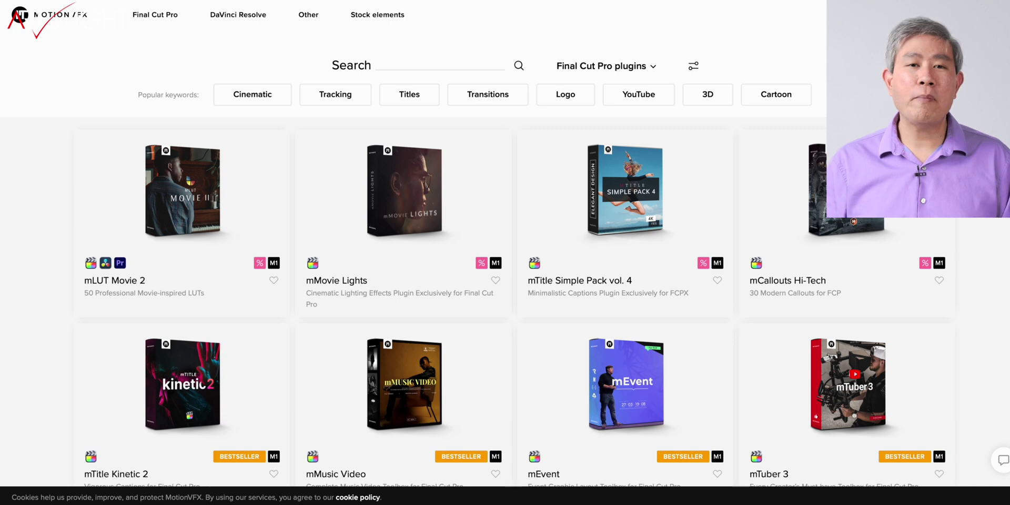
# Browse the catalogue of Final Cut Pro plugins on the MotionVFX website
pyautogui.scroll(-5, 473, 263)
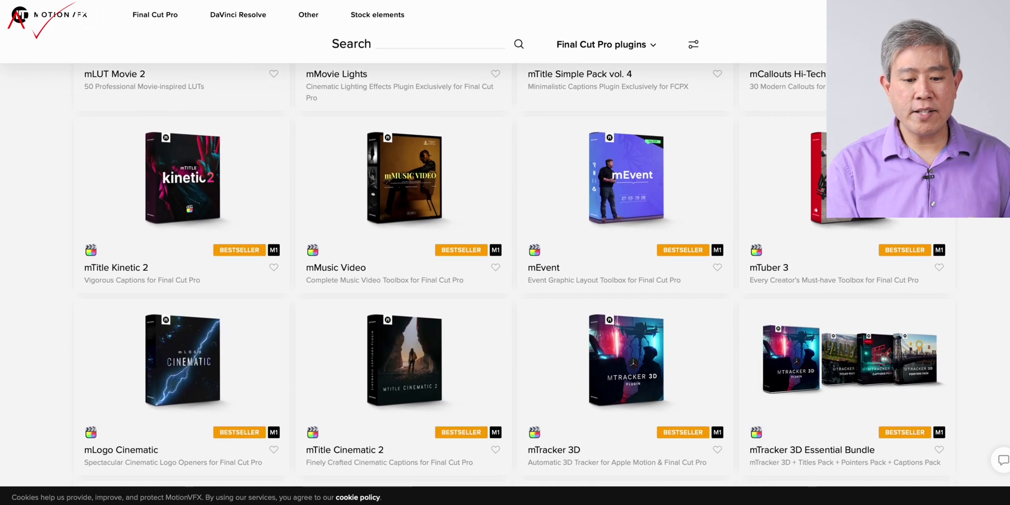
pyautogui.scroll(-10, 505, 274)
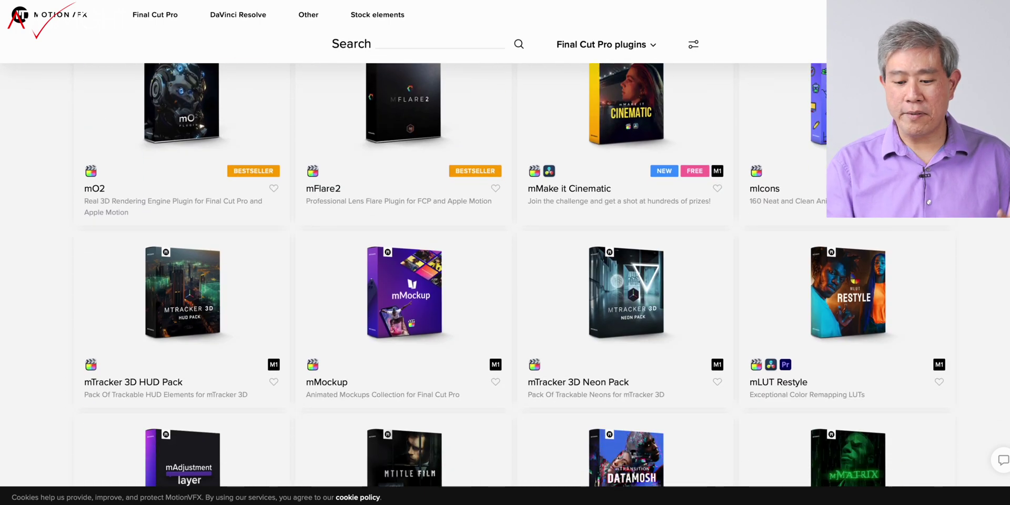
pyautogui.scroll(-5, 505, 263)
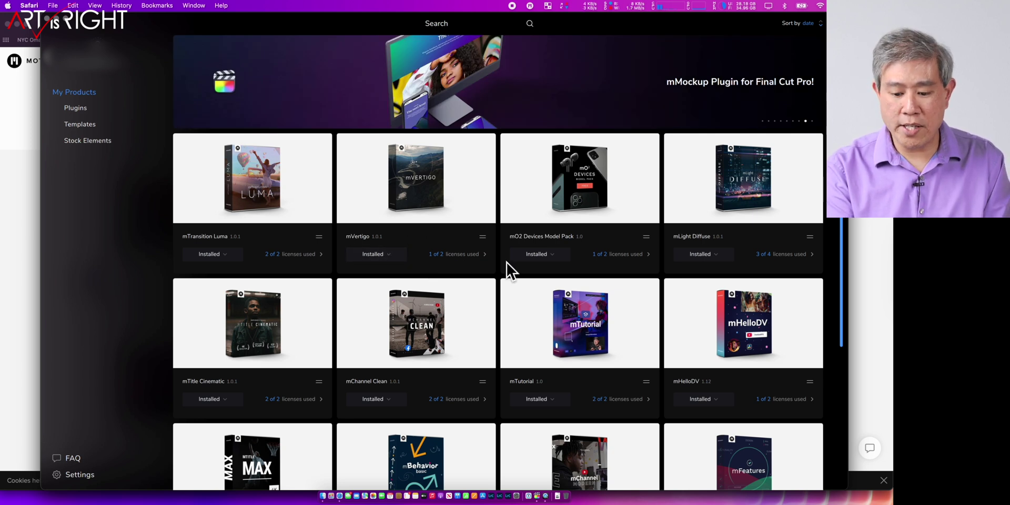
# Look through the installed MotionVFX packages in the My Products list
pyautogui.scroll(-5, 515, 270)
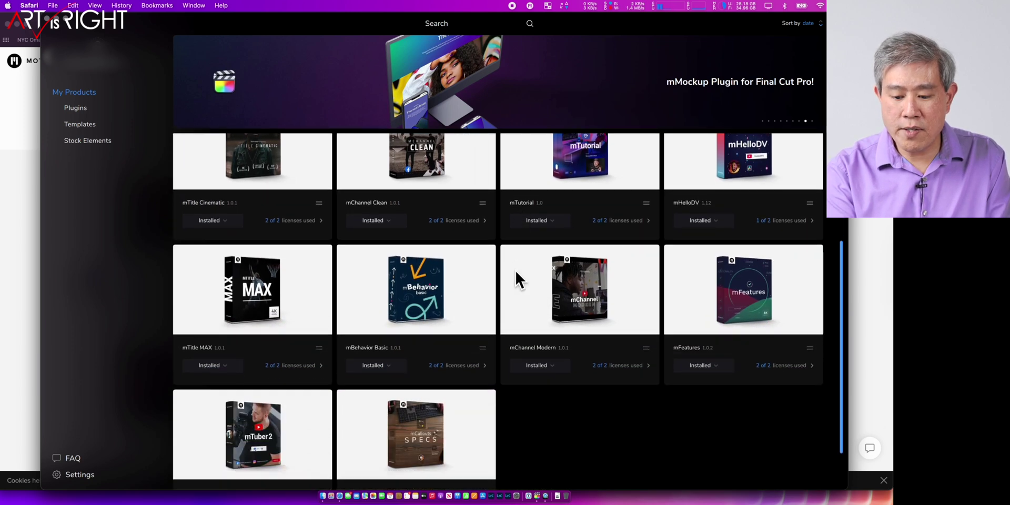
pyautogui.scroll(2, 563, 229)
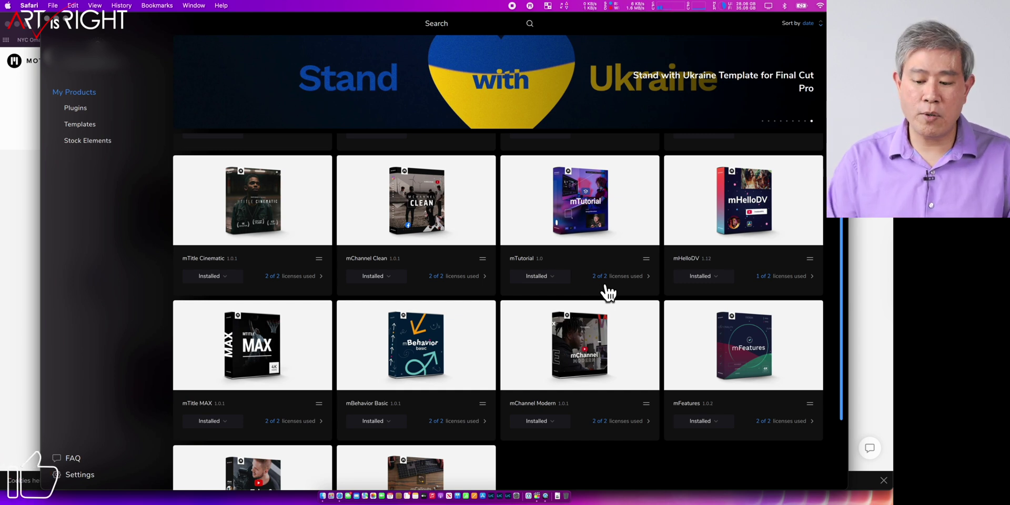
pyautogui.scroll(3, 609, 292)
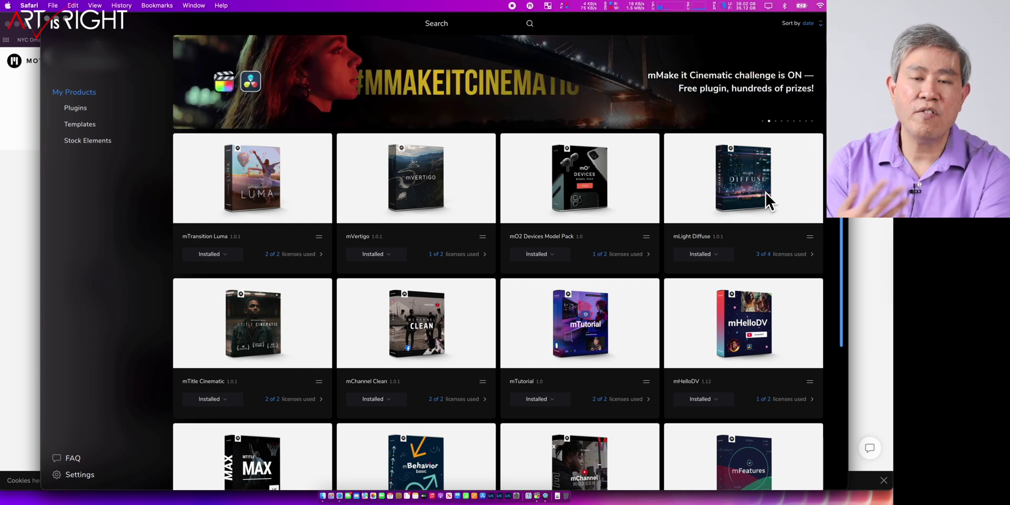
# Switch to Final Cut Pro and examine the mBehavior Basic, mCallouts Specs, mChannel Clean and mChannel Modern title collections
pyautogui.press('super+Tab')
pyautogui.press('super+Tab')
pyautogui.press('super+Tab')
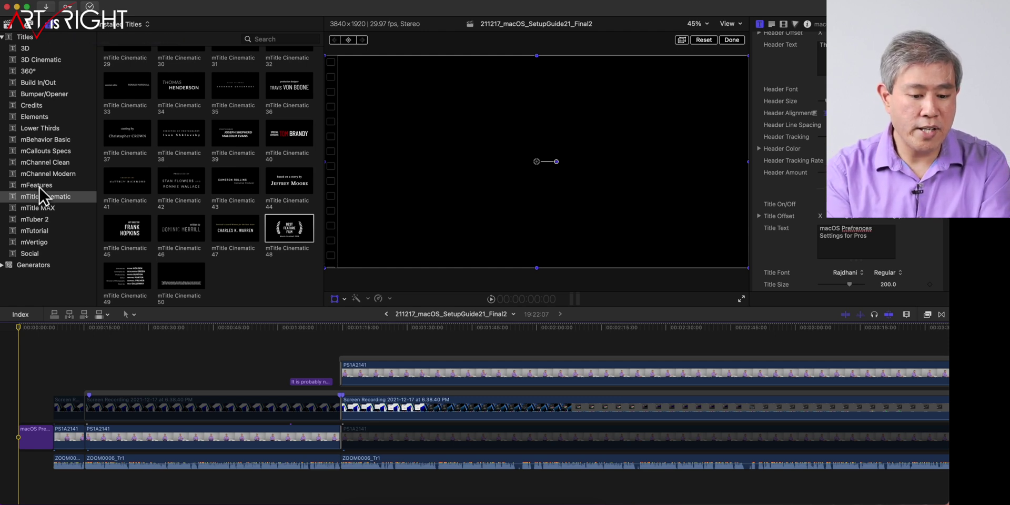
pyautogui.click(47, 141)
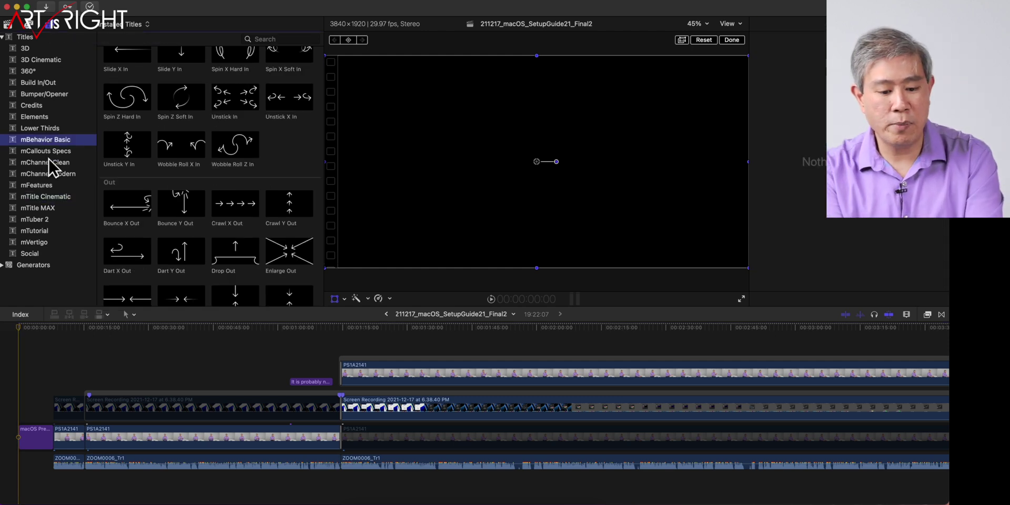
pyautogui.click(48, 156)
pyautogui.click(62, 162)
pyautogui.click(66, 173)
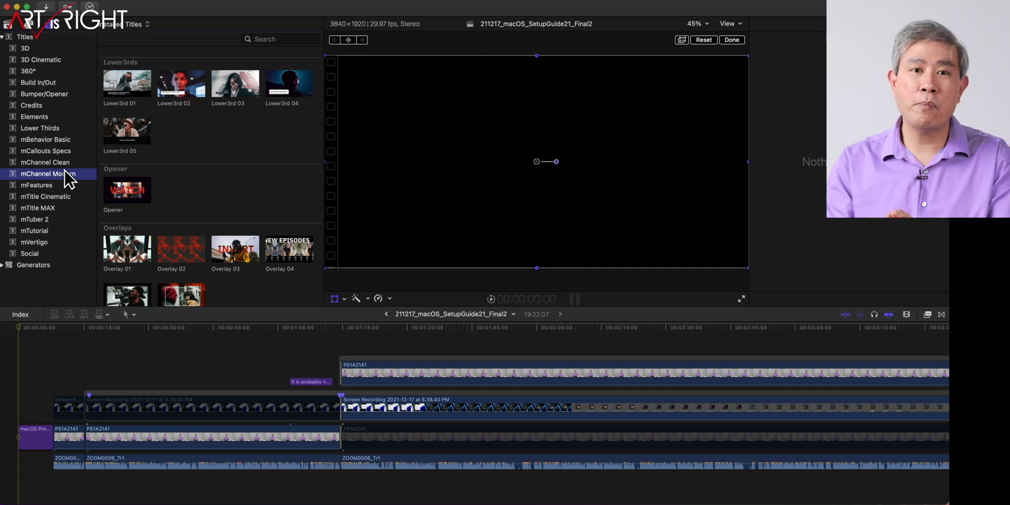
pyautogui.click(69, 151)
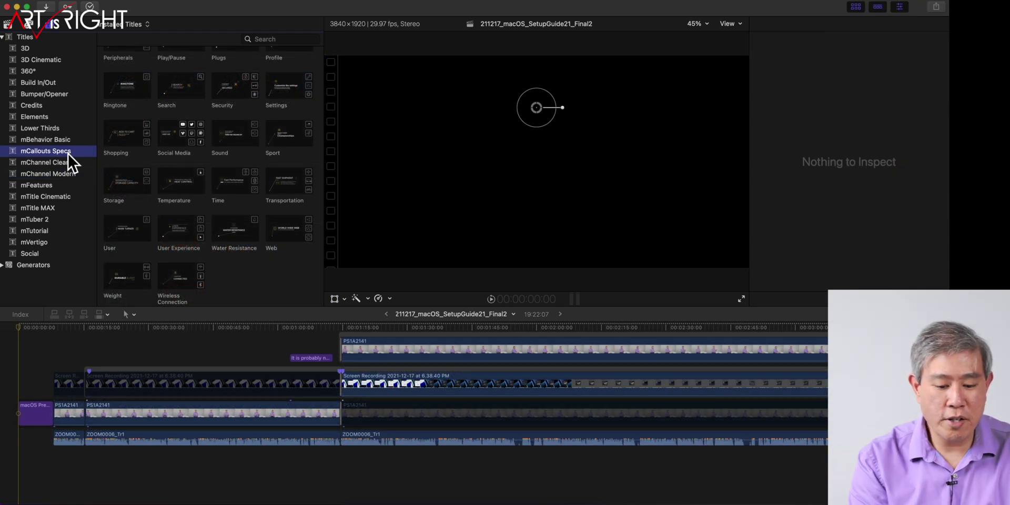
# Examine the titles in the mTitle Cinematic and mTutorial collections
pyautogui.click(56, 196)
pyautogui.scroll(2, 189, 160)
pyautogui.scroll(-2, 190, 158)
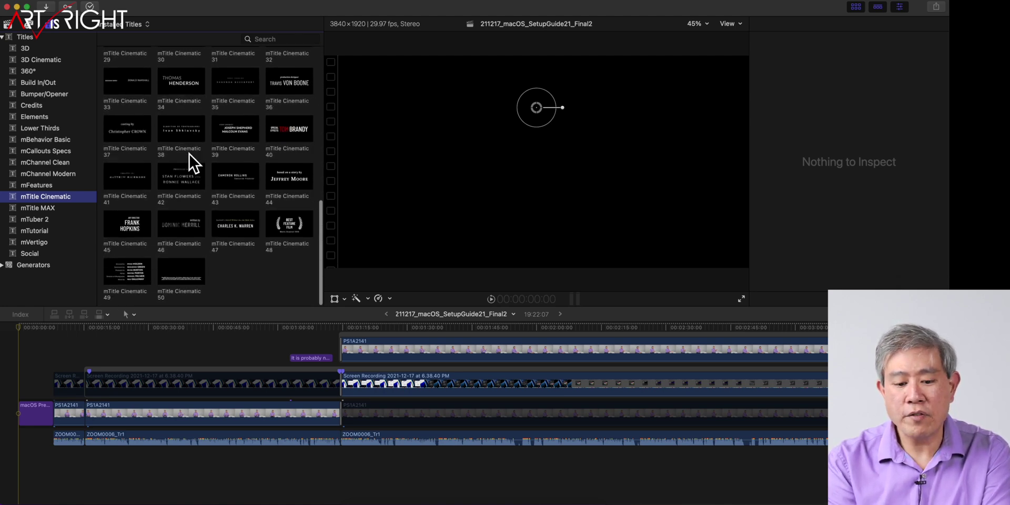
pyautogui.scroll(10, 189, 160)
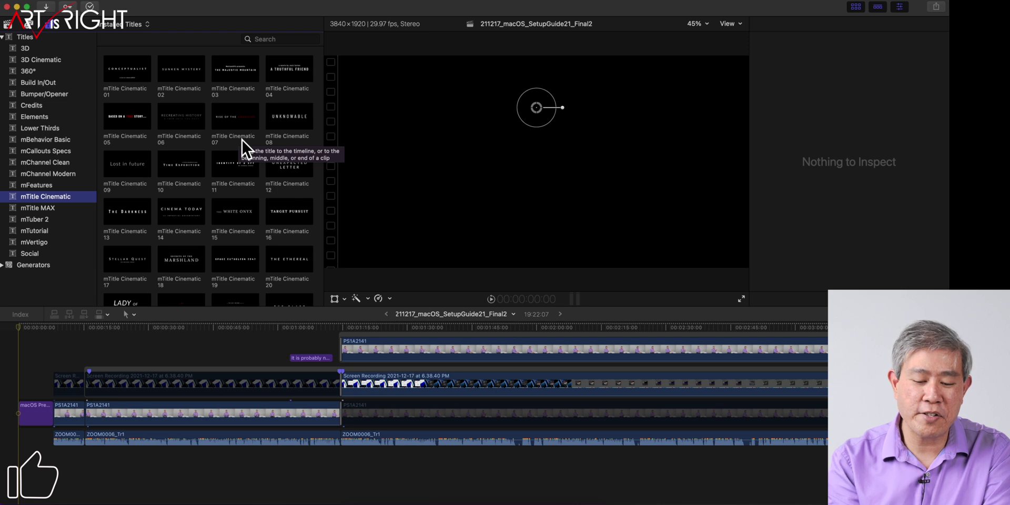
pyautogui.click(50, 234)
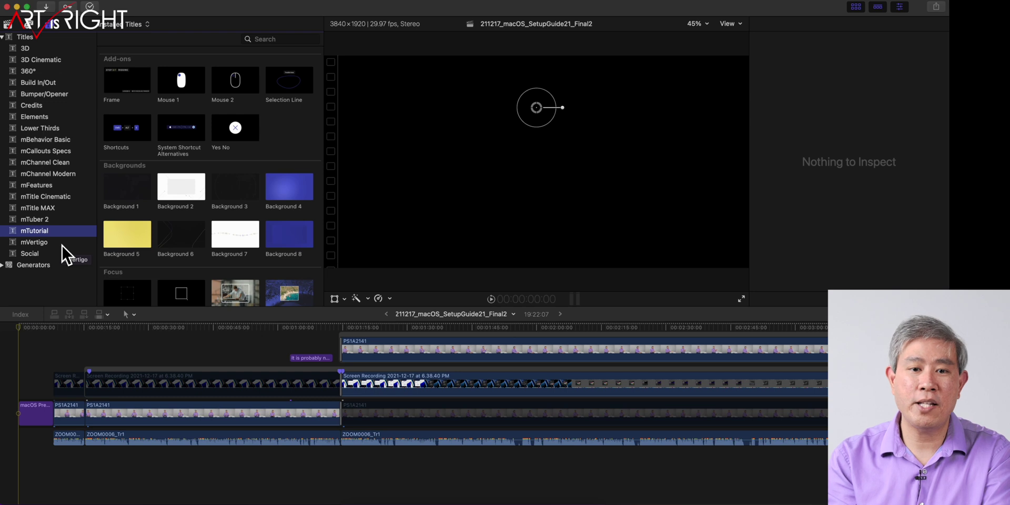
# Add the mTitle Cinematic 25 title above the first presenter clip, starting at 8:00 in the timeline
pyautogui.click(69, 197)
pyautogui.scroll(-5, 170, 181)
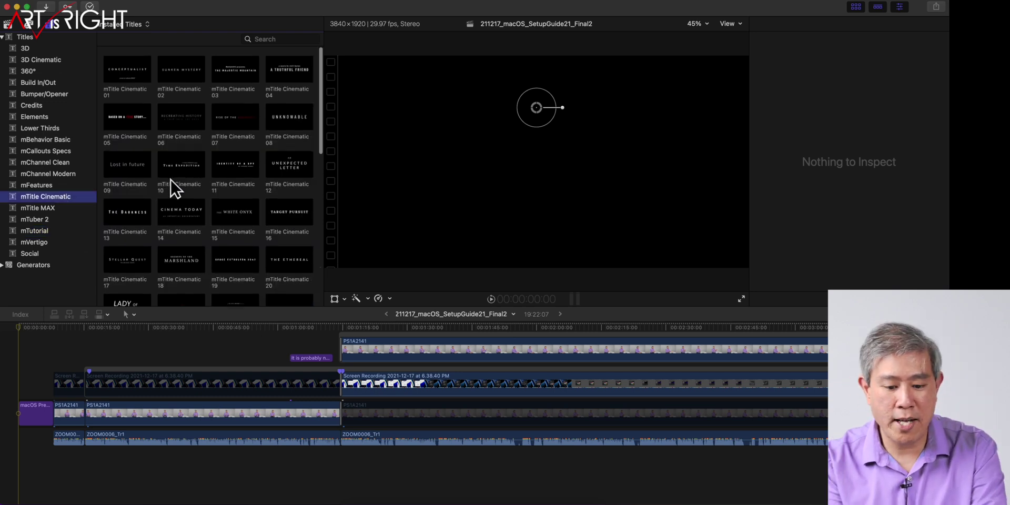
pyautogui.scroll(-15, 171, 178)
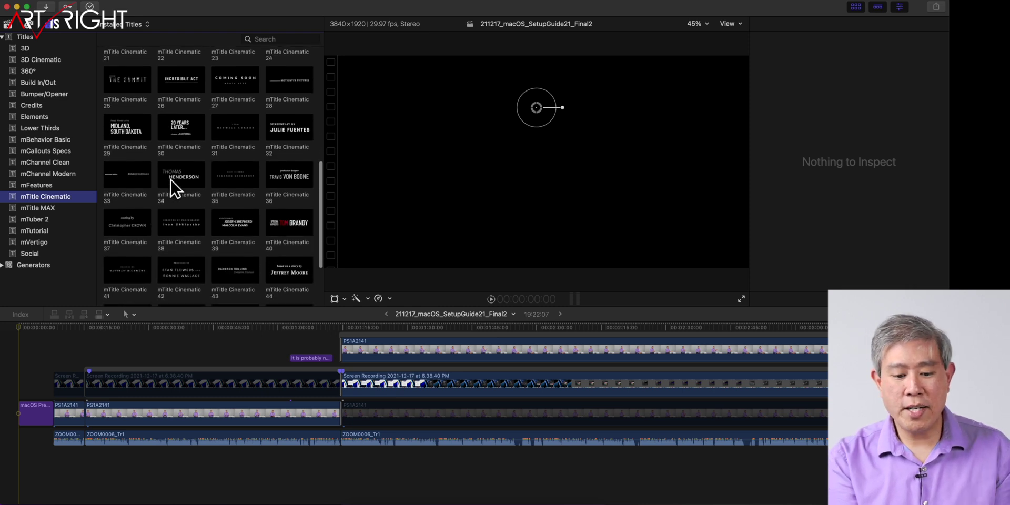
pyautogui.scroll(6, 205, 196)
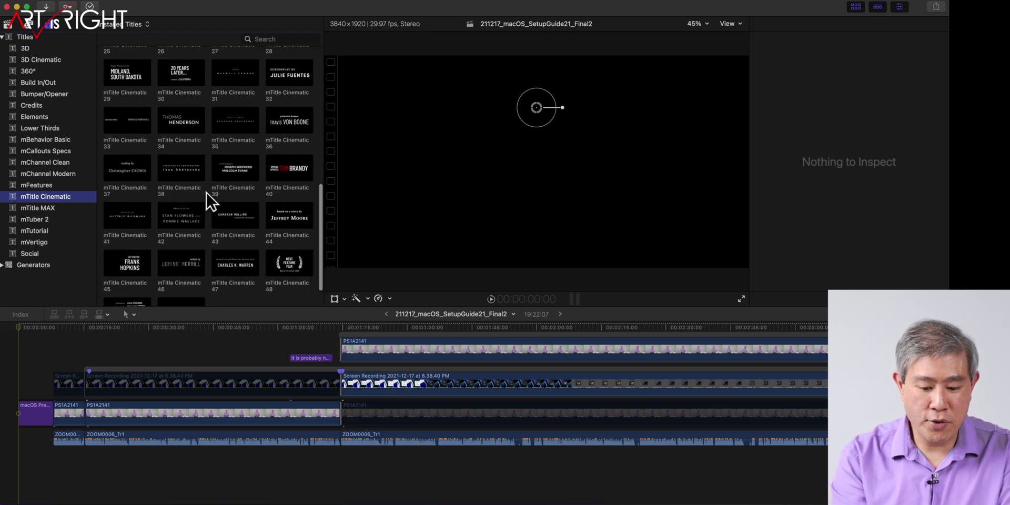
pyautogui.scroll(1, 210, 200)
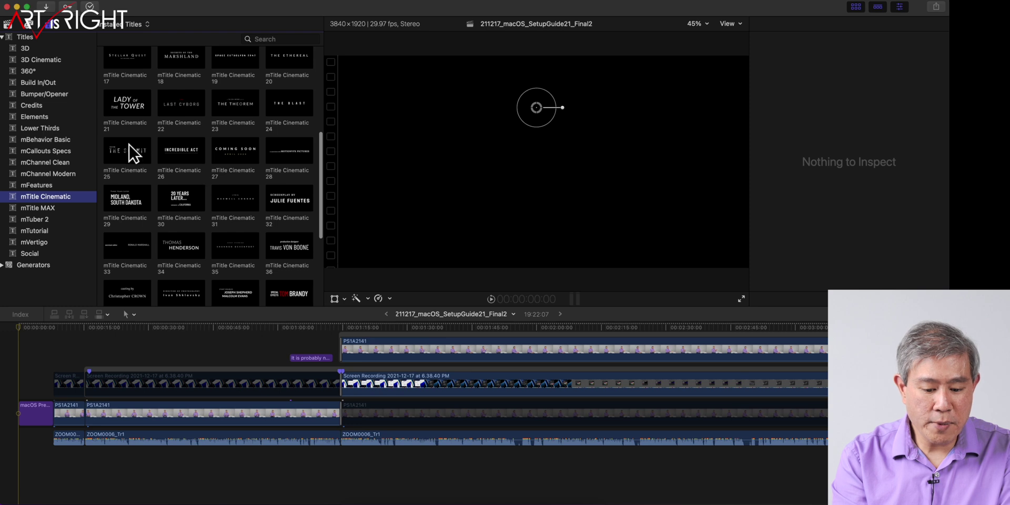
pyautogui.click(67, 328)
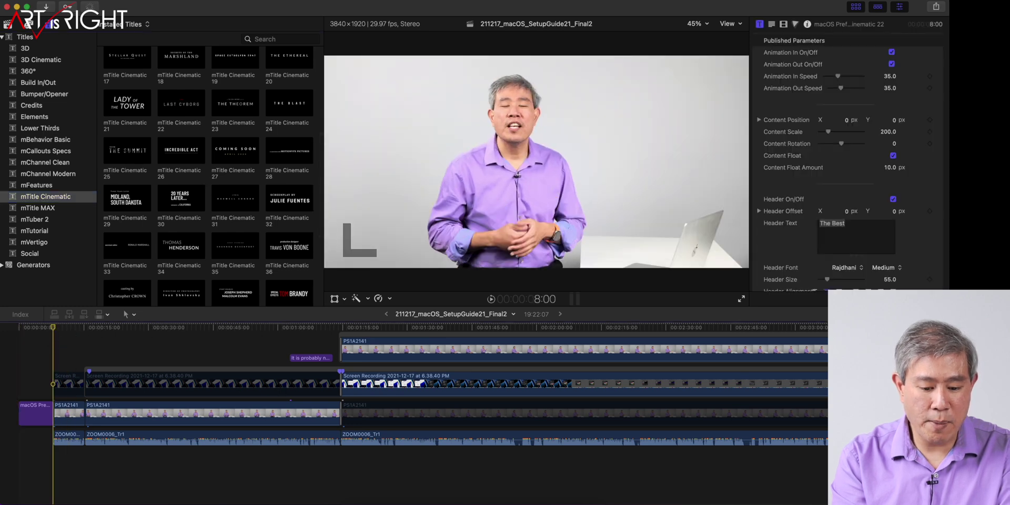
pyautogui.click(130, 155)
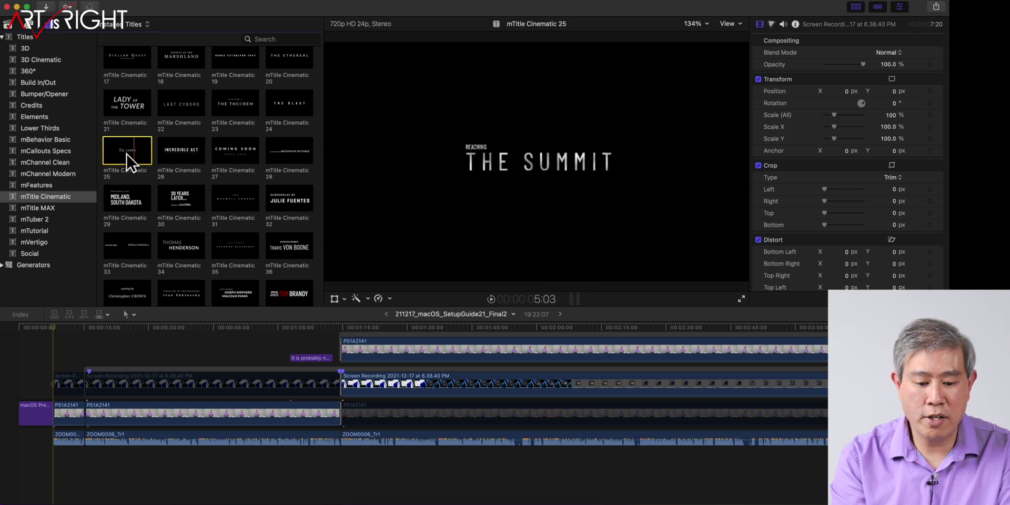
pyautogui.moveTo(129, 244); pyautogui.dragTo(70, 327)
# At 12:05, move the new title into the empty area beside the presenter's head, at content position X 0.56, Y 0.28
pyautogui.click(67, 326)
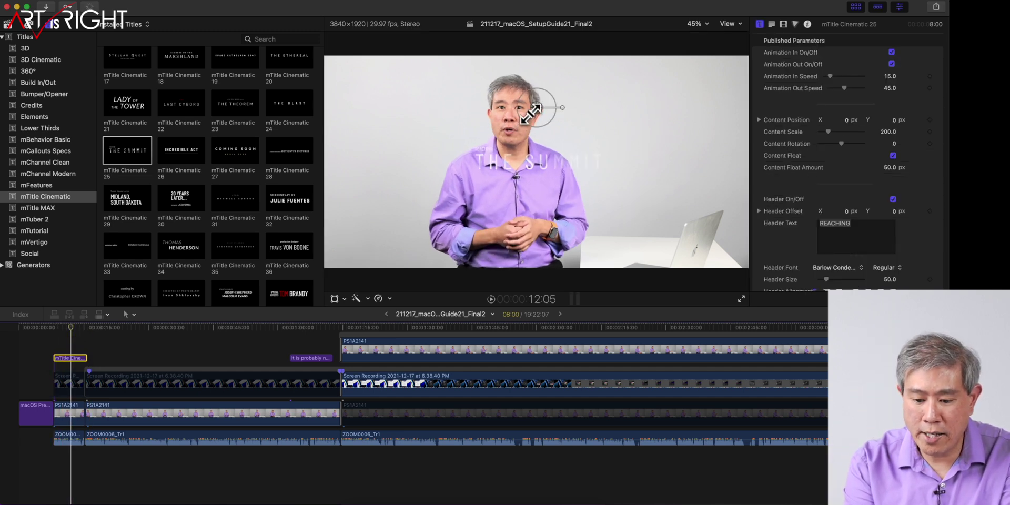
pyautogui.moveTo(535, 104); pyautogui.dragTo(642, 43)
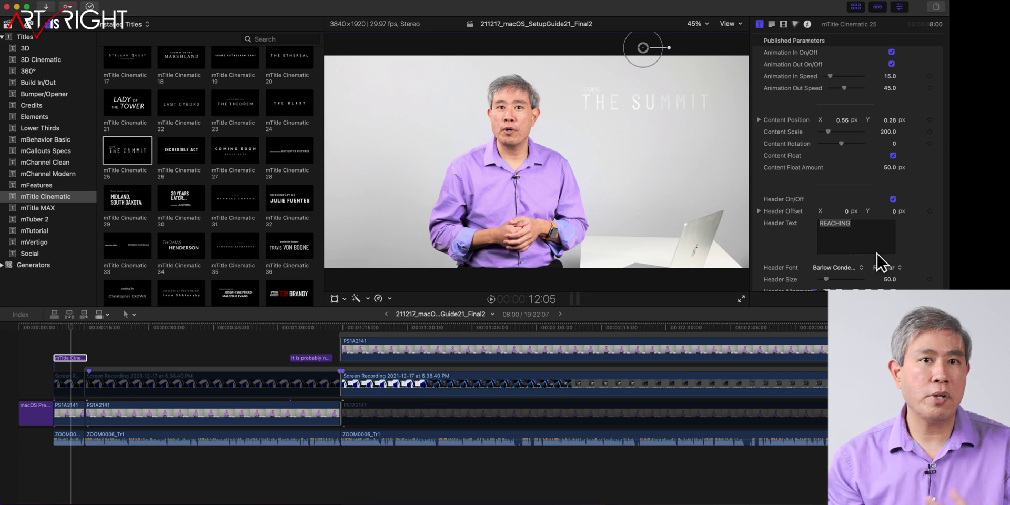
# Set the title's header color to the saved purple swatch
pyautogui.scroll(-3, 876, 252)
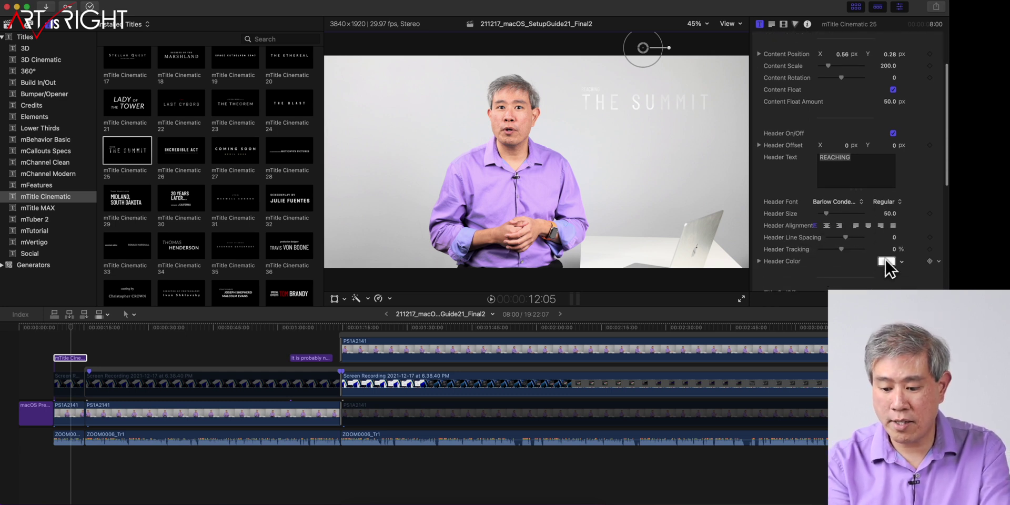
pyautogui.click(883, 261)
pyautogui.click(670, 359)
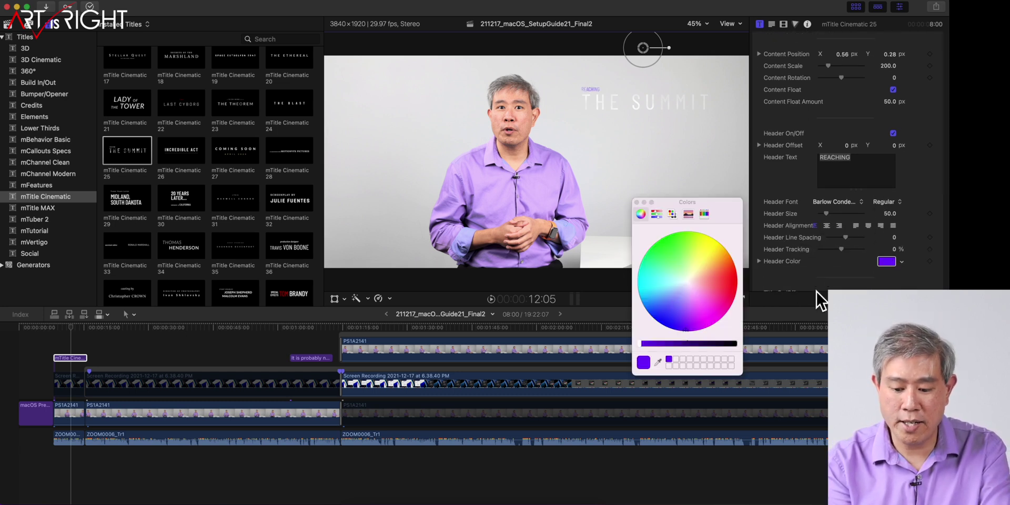
# Apply the same saved purple swatch to the main title text THE SUMMIT
pyautogui.scroll(-4, 875, 228)
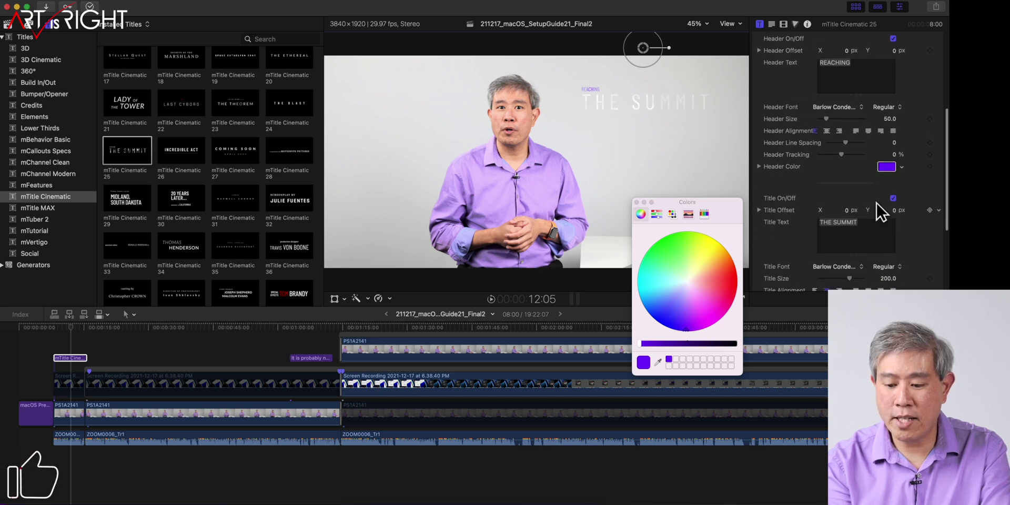
pyautogui.scroll(-4, 876, 201)
pyautogui.click(887, 243)
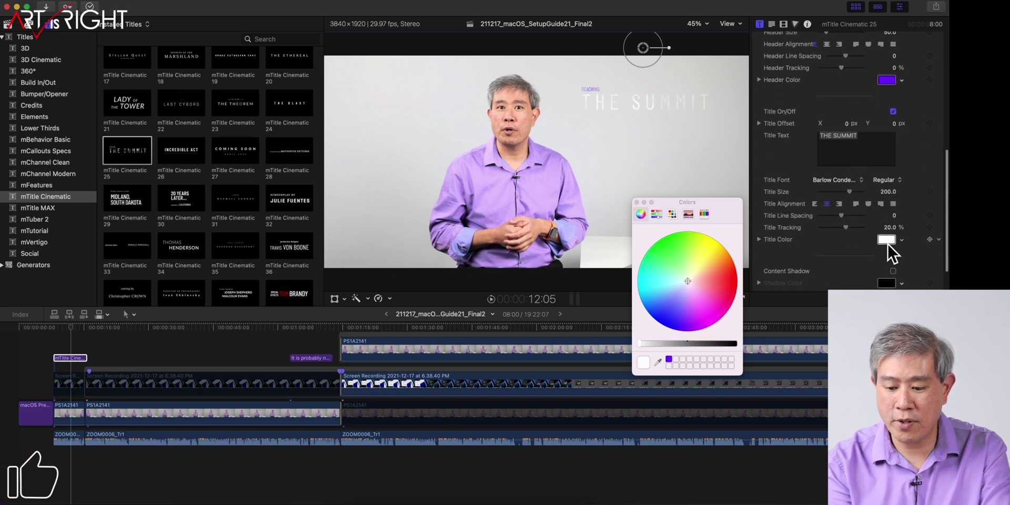
pyautogui.click(668, 359)
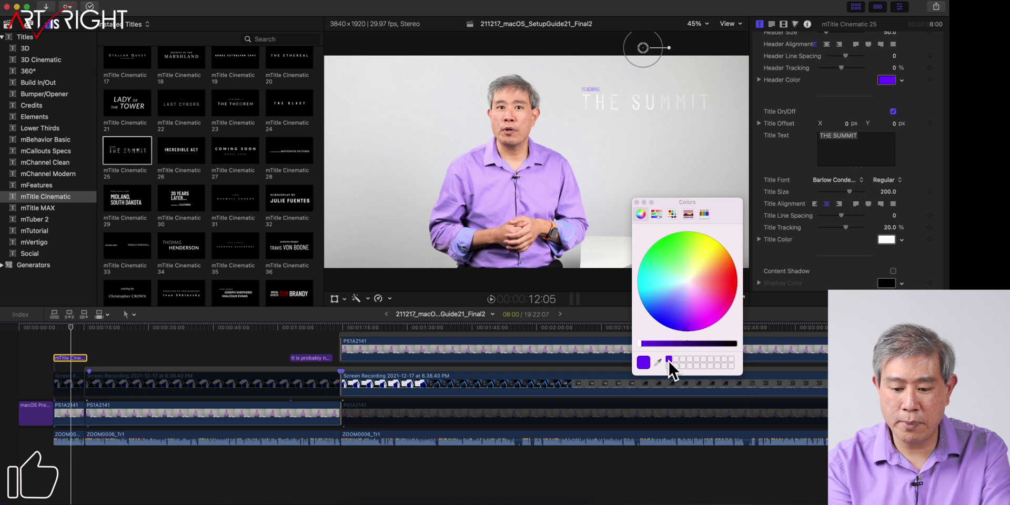
pyautogui.click(884, 240)
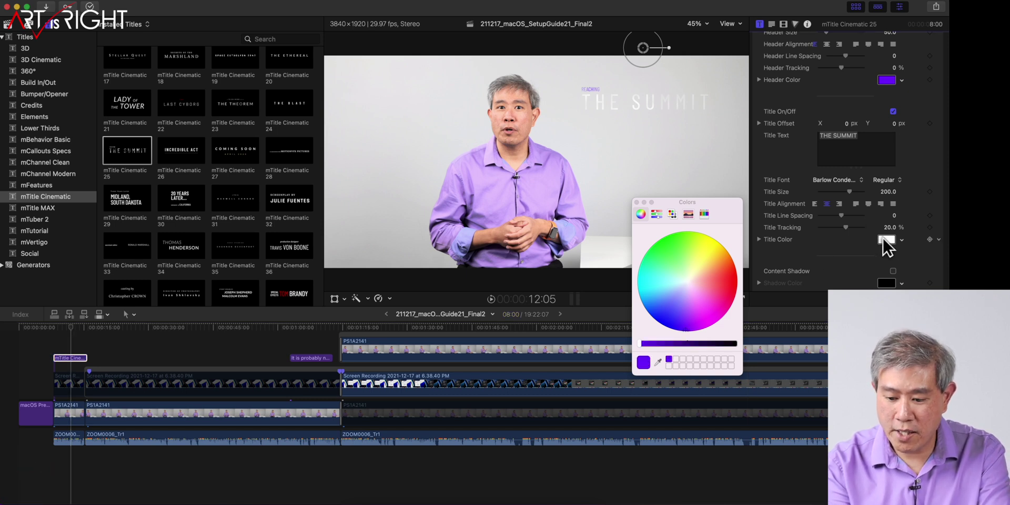
pyautogui.click(669, 358)
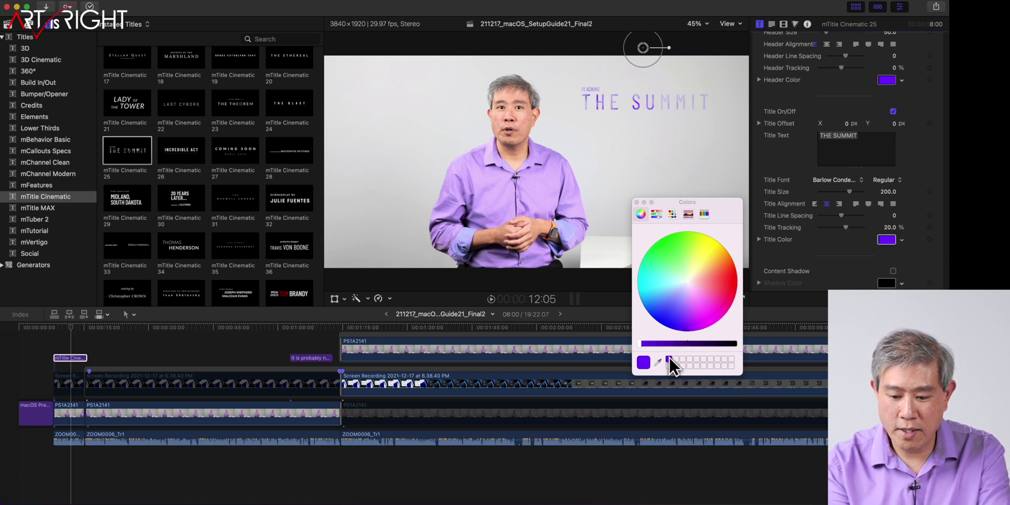
# Replace the main title text with "The Preferences"
pyautogui.tripleClick(870, 140)
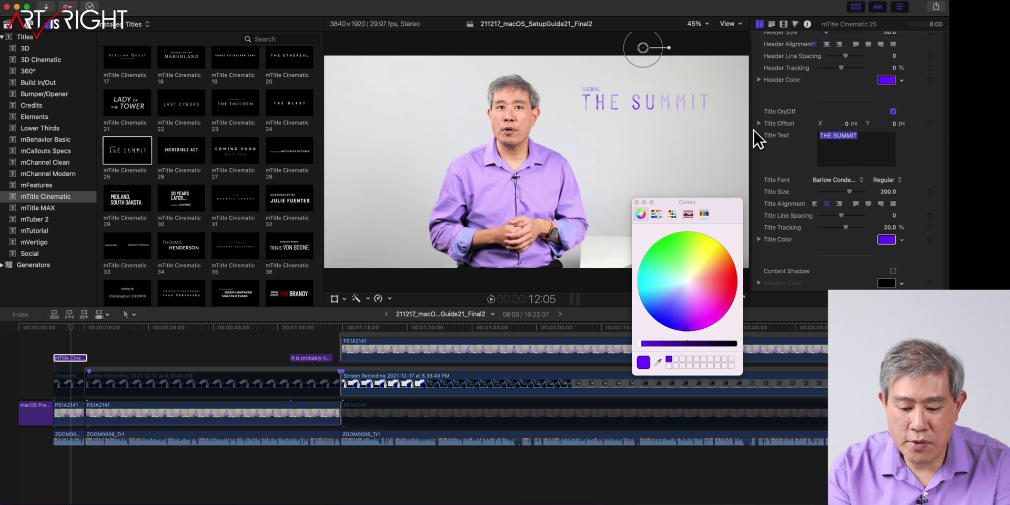
pyautogui.write('The')
pyautogui.press('BackSpace')
pyautogui.press('BackSpace')
pyautogui.press('BackSpace')
pyautogui.write('The')
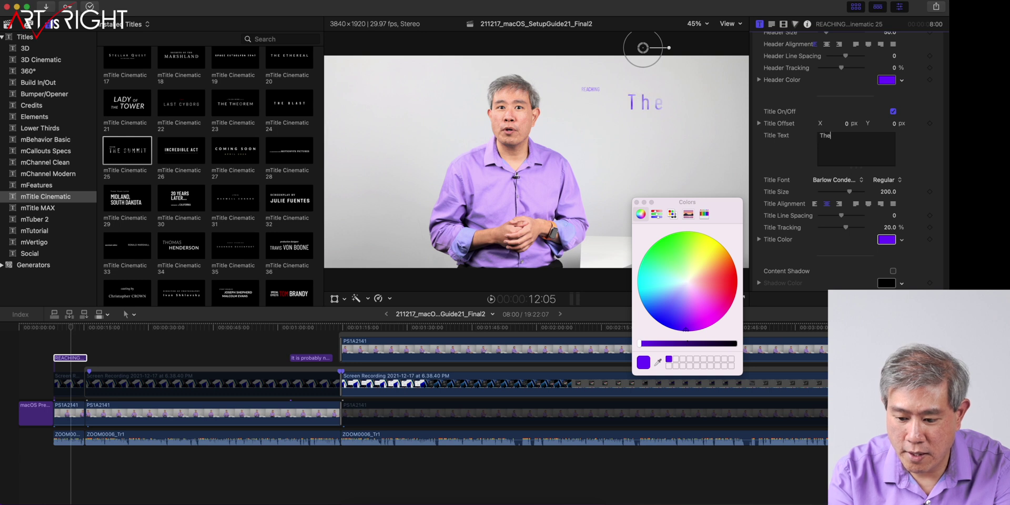
pyautogui.write(' Pref')
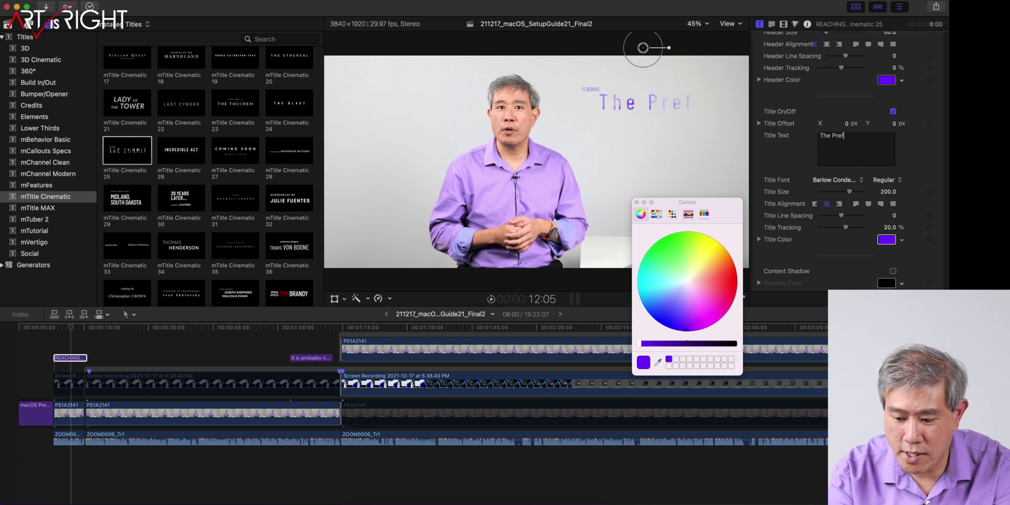
pyautogui.write('erences')
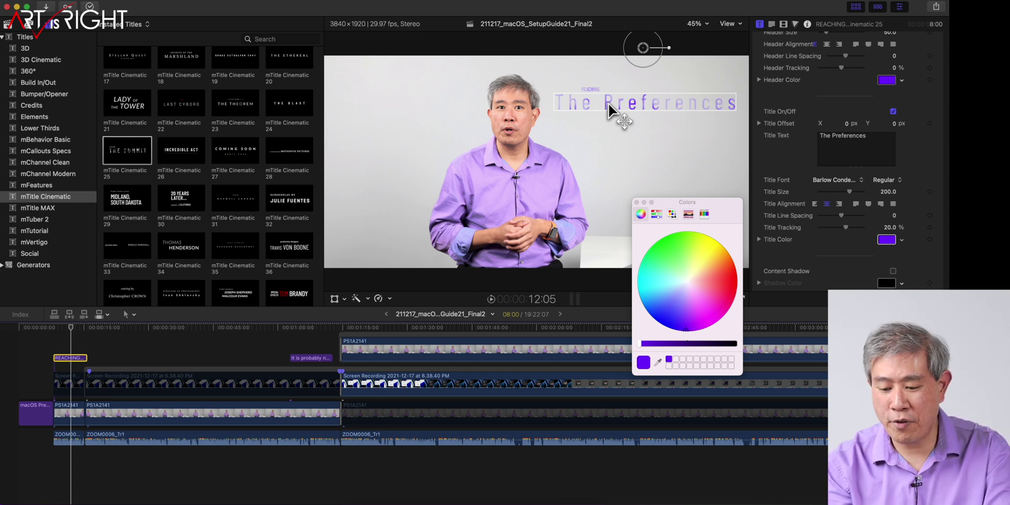
# Tighten the main title's tracking to 2.56% and change its font to Bank Gothic
pyautogui.click(844, 223)
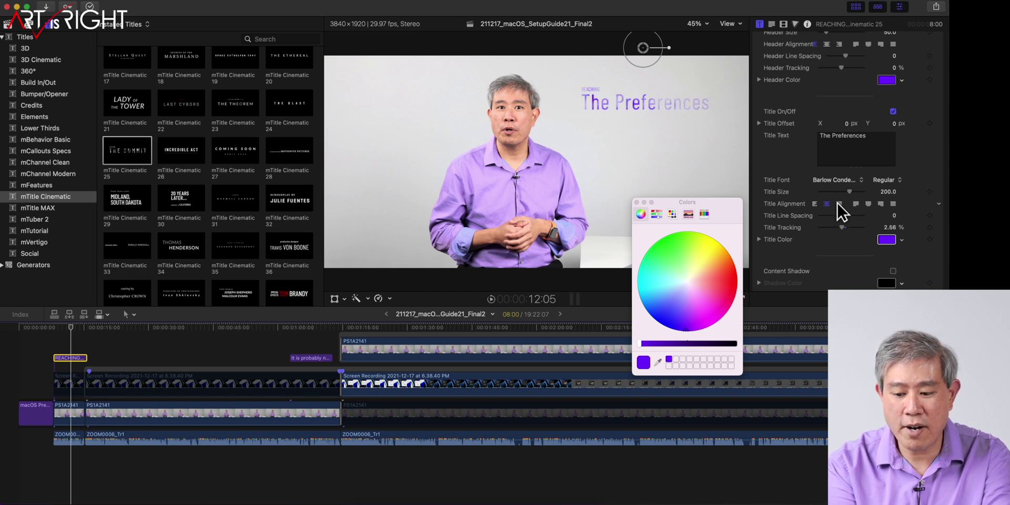
pyautogui.click(841, 179)
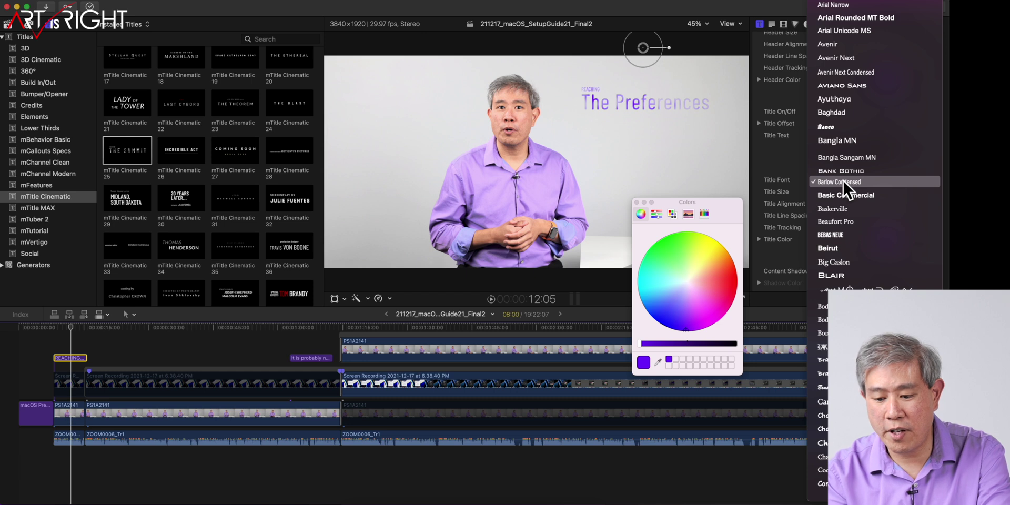
pyautogui.click(844, 171)
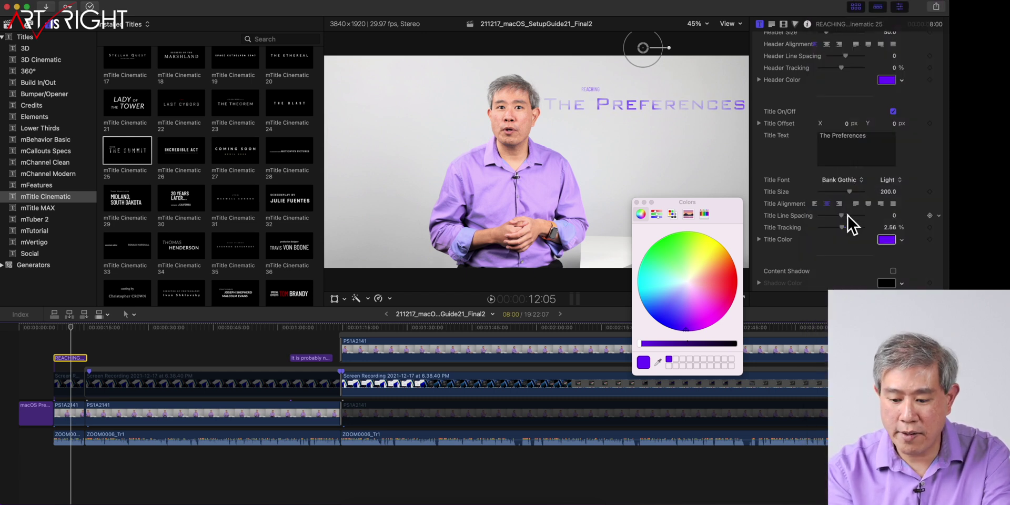
# Tighten the main title's tracking to -9.63% and replace the header text REACHING with "Mac"
pyautogui.moveTo(843, 228); pyautogui.dragTo(841, 229)
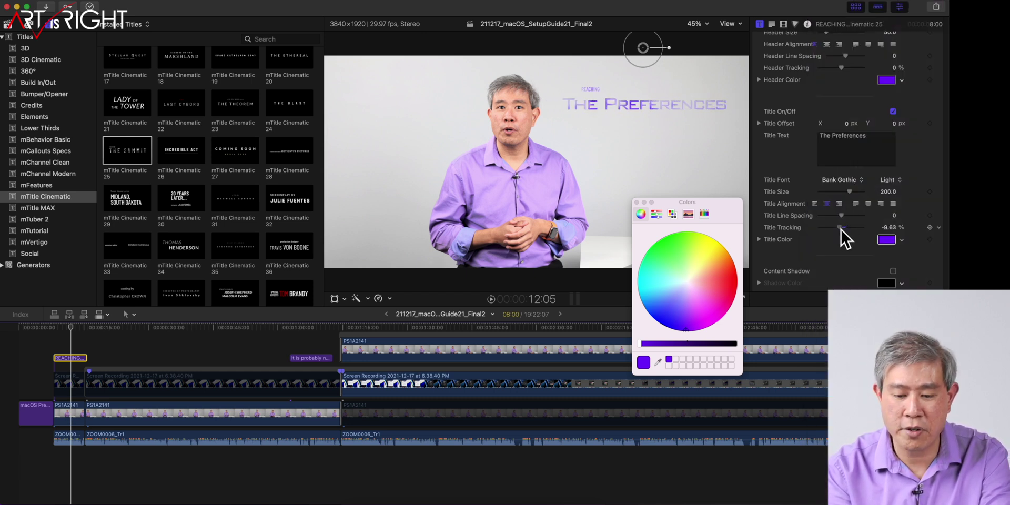
pyautogui.scroll(6, 857, 156)
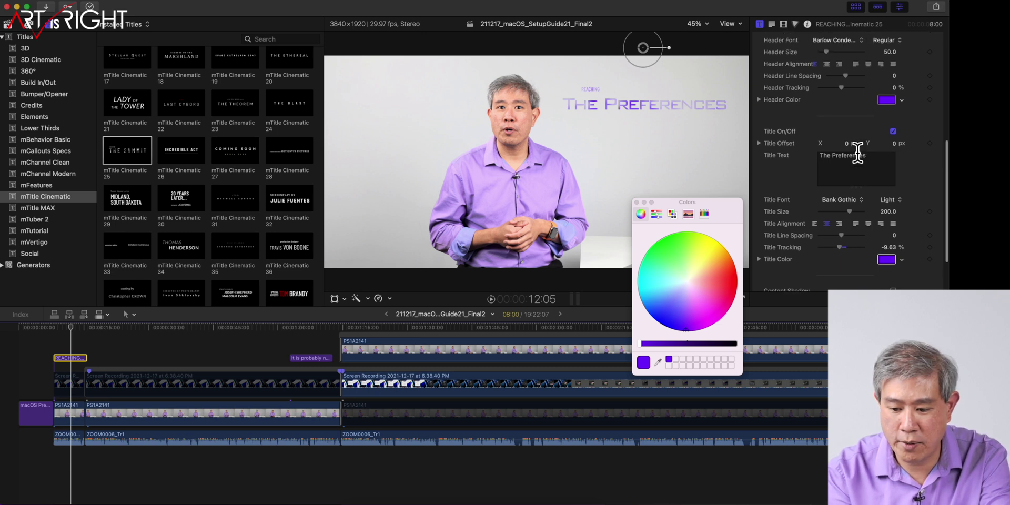
pyautogui.doubleClick(865, 147)
pyautogui.click(863, 147)
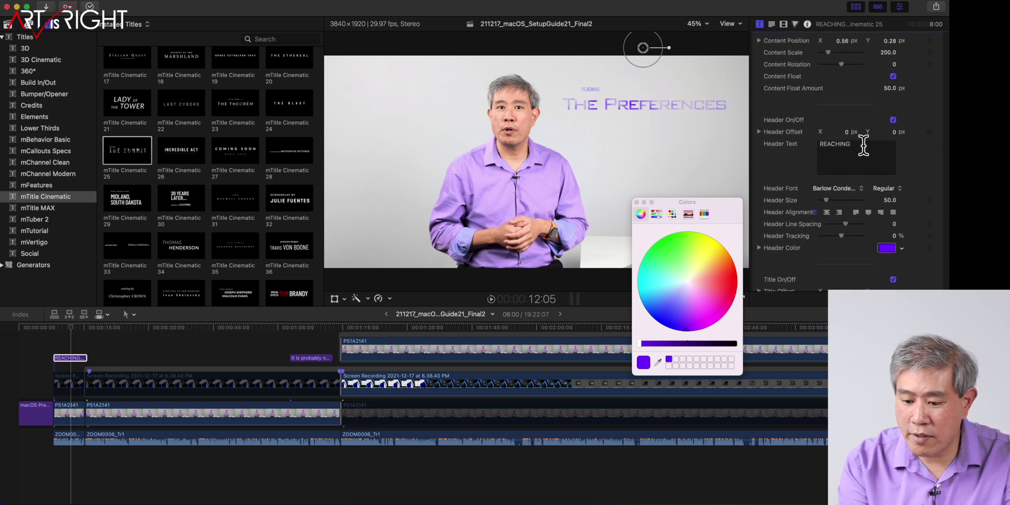
pyautogui.press('cmd+a')
pyautogui.write('Mac')
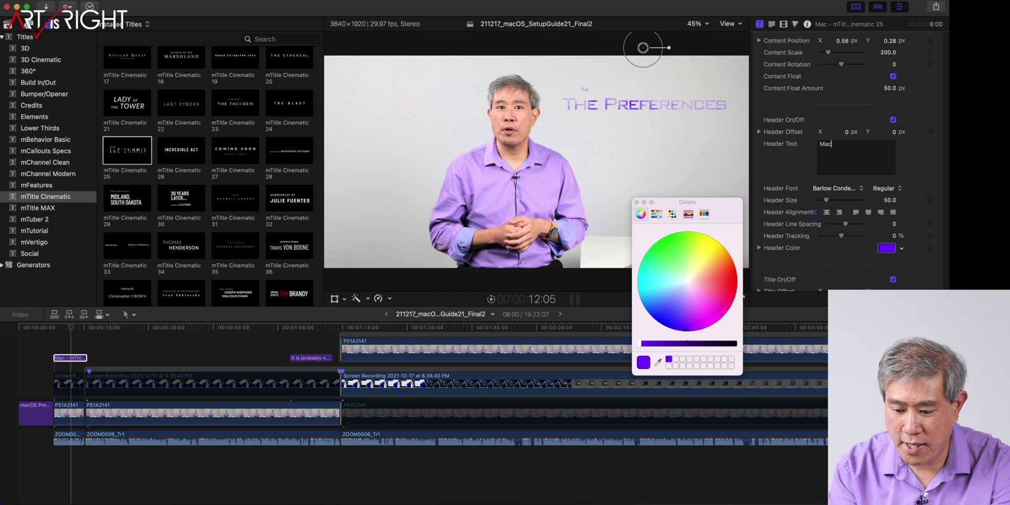
# Change the header font to Bank Gothic and set the header size to 181
pyautogui.click(825, 191)
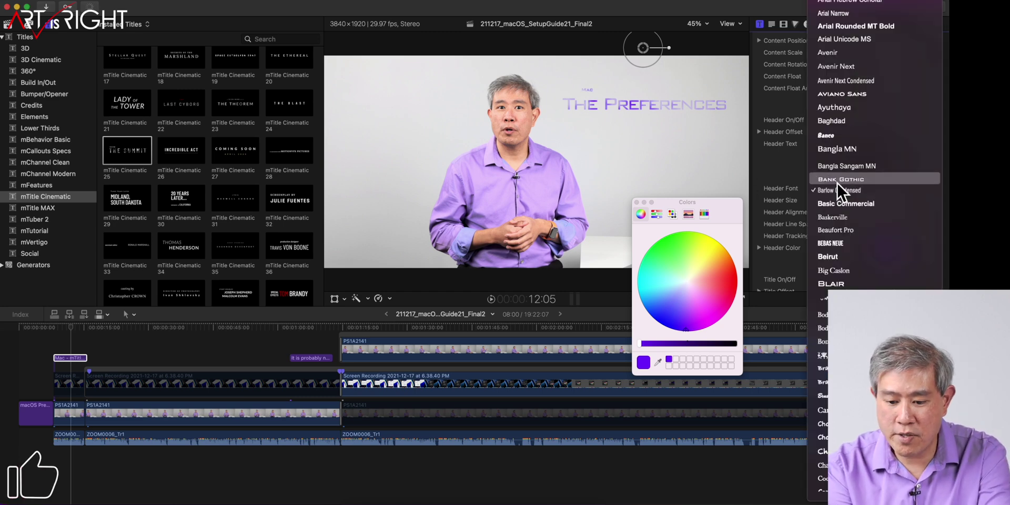
pyautogui.click(834, 178)
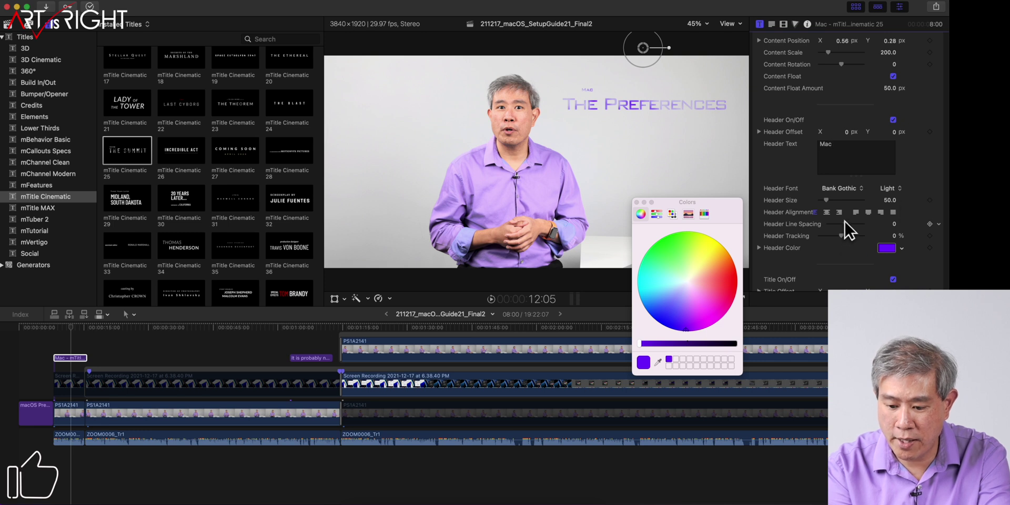
pyautogui.moveTo(827, 200); pyautogui.dragTo(848, 201)
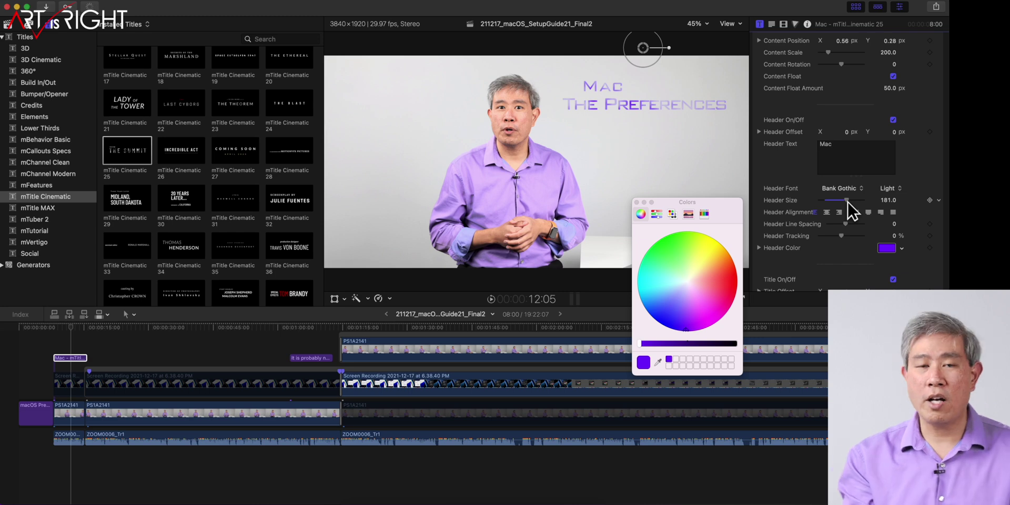
# Play back the timeline from the start of the customized title to preview its animation, and close the color picker
pyautogui.click(52, 334)
pyautogui.press('space')
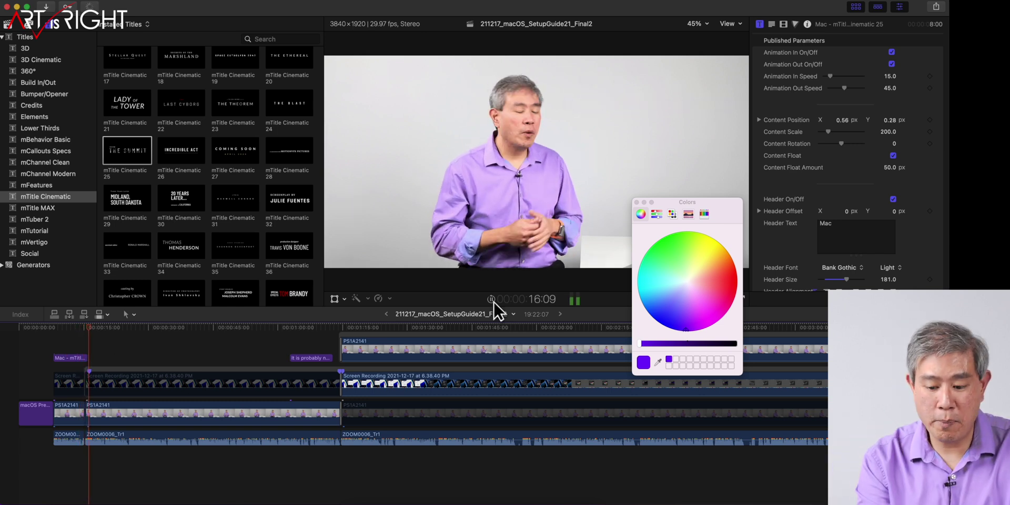
pyautogui.click(636, 202)
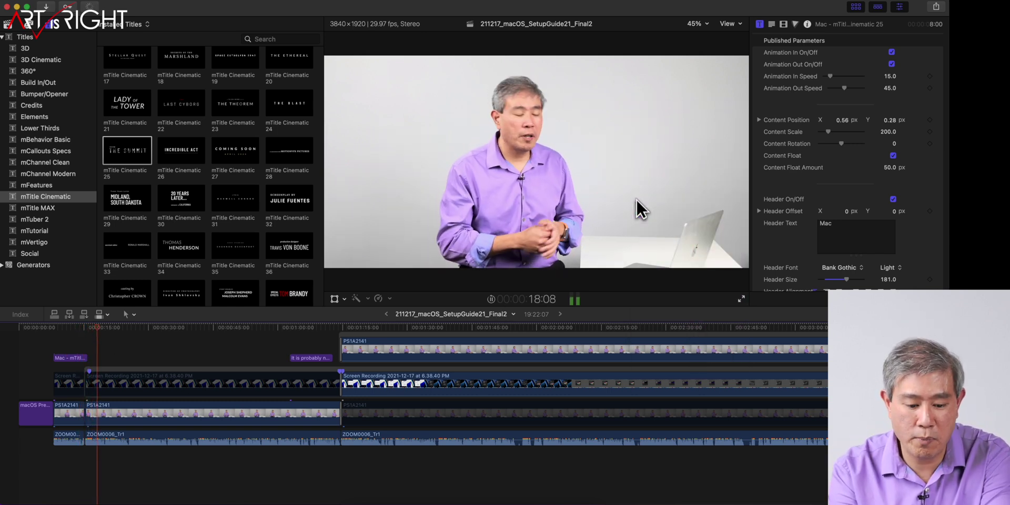
pyautogui.press('space')
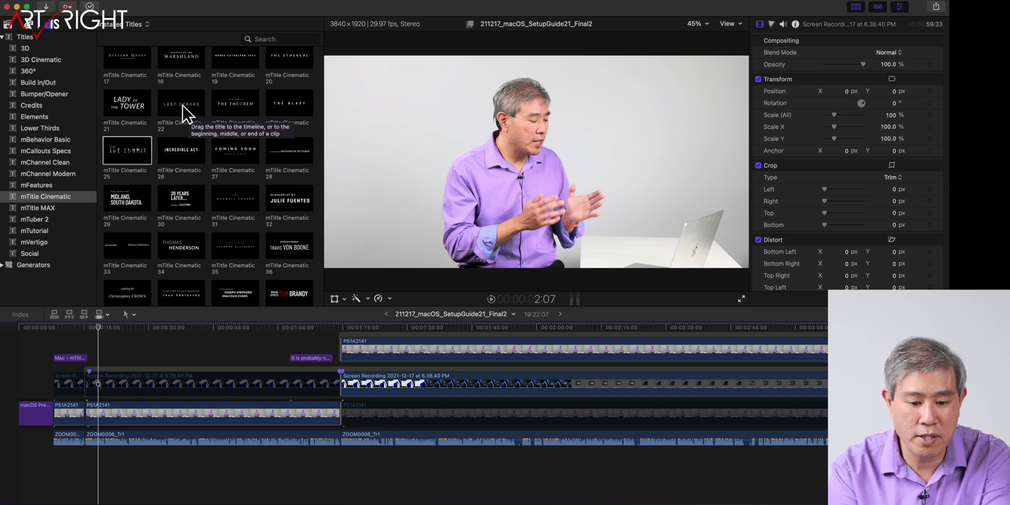
# Insert the mTitle Cinematic 07 title into the main storyline between the opening macOS title and the first PS1A2141 clip, and play it back
pyautogui.scroll(3, 182, 103)
pyautogui.scroll(3, 181, 105)
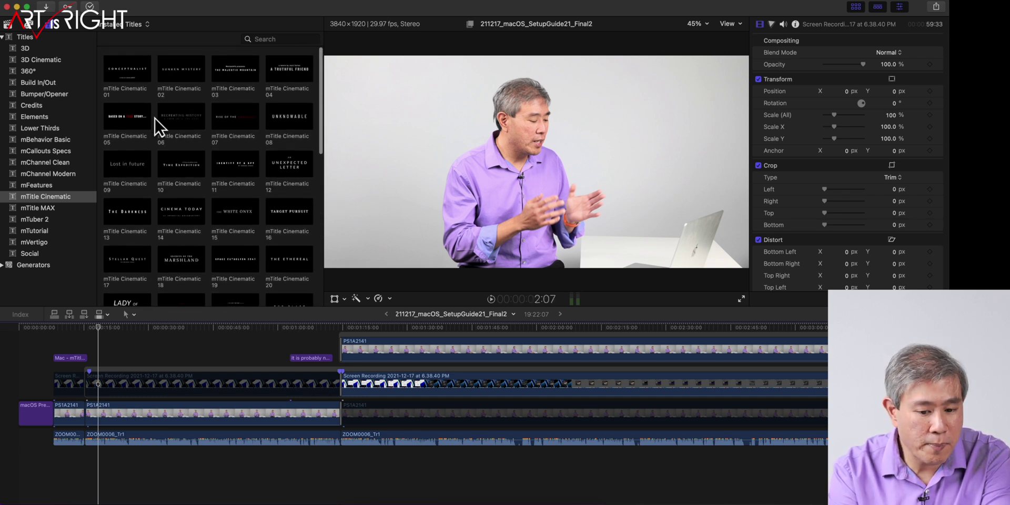
pyautogui.click(233, 115)
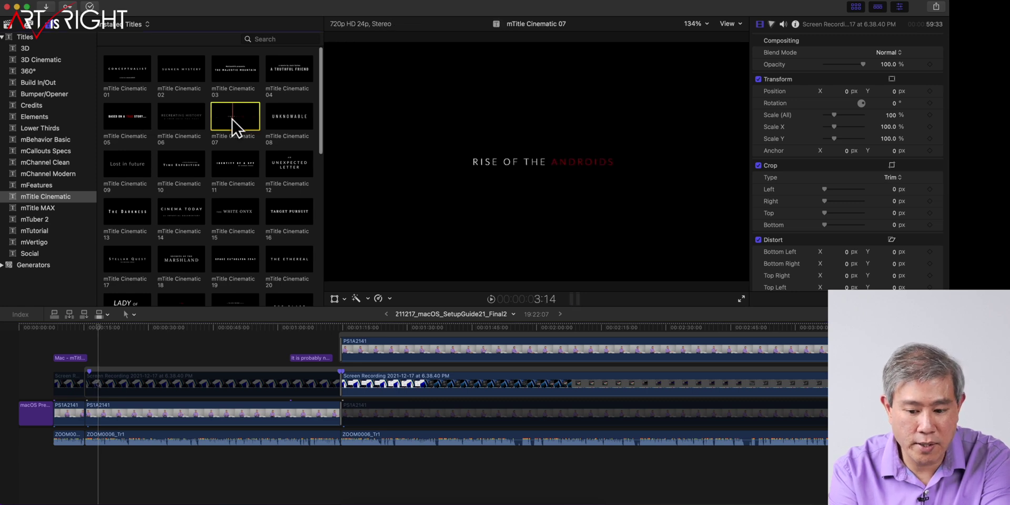
pyautogui.moveTo(232, 119); pyautogui.dragTo(55, 415)
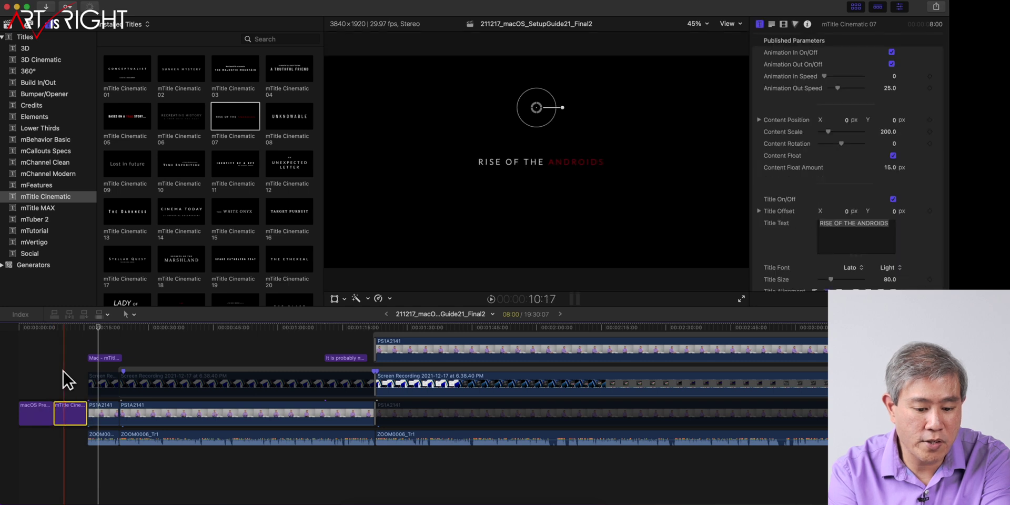
pyautogui.press('space')
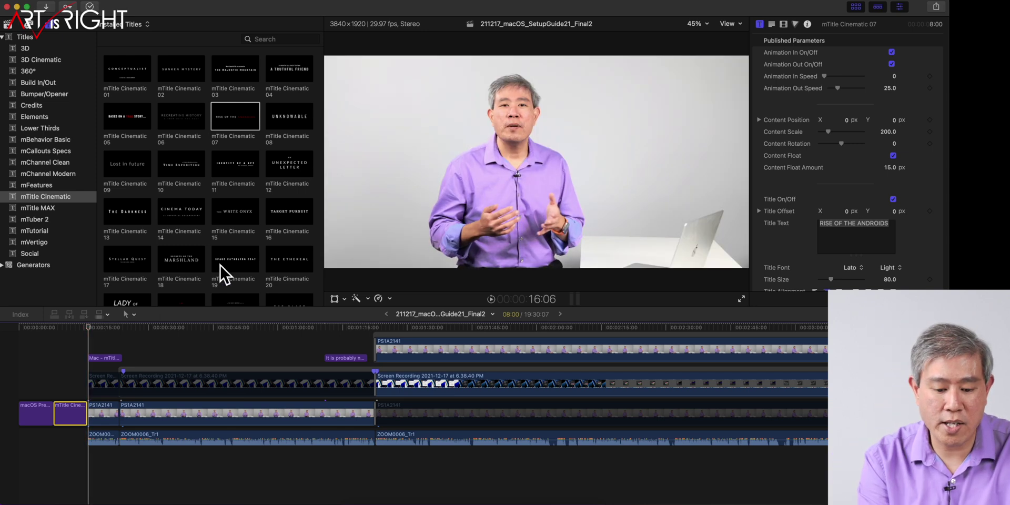
# Add mTitle Cinematic 48 above the video clip at about 29:22 and move its content to X 0.61, Y 0.28, beside the presenter's head
pyautogui.scroll(-10, 244, 232)
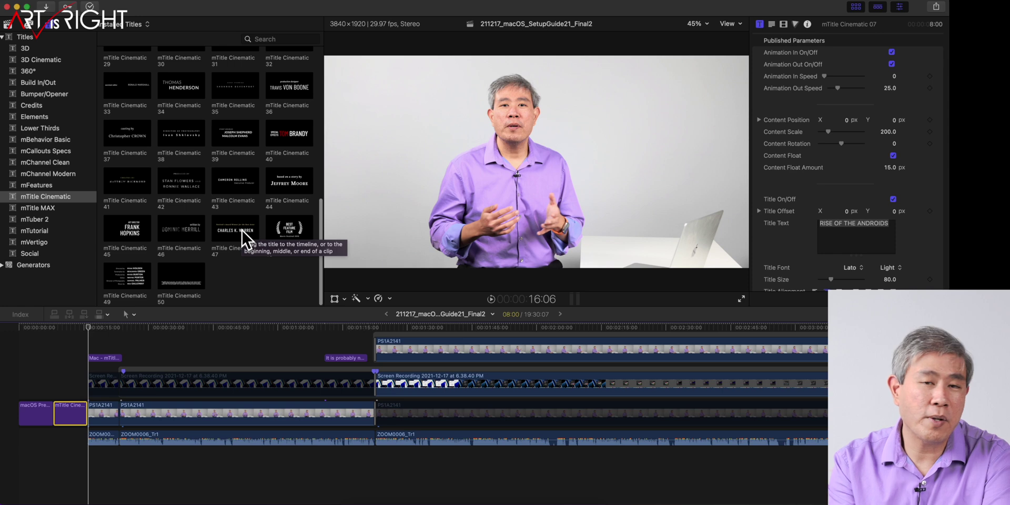
pyautogui.moveTo(292, 229); pyautogui.dragTo(150, 348)
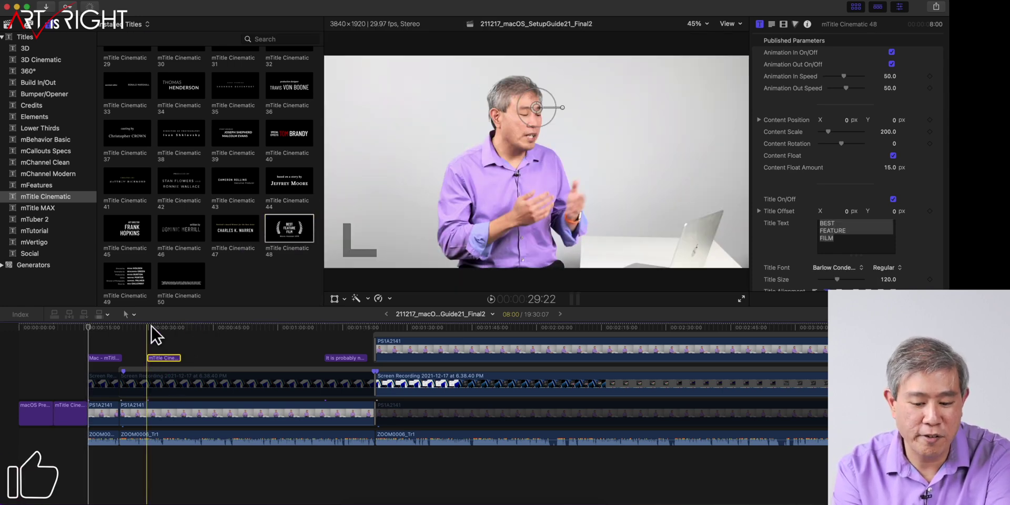
pyautogui.click(161, 325)
pyautogui.moveTo(536, 107); pyautogui.dragTo(651, 49)
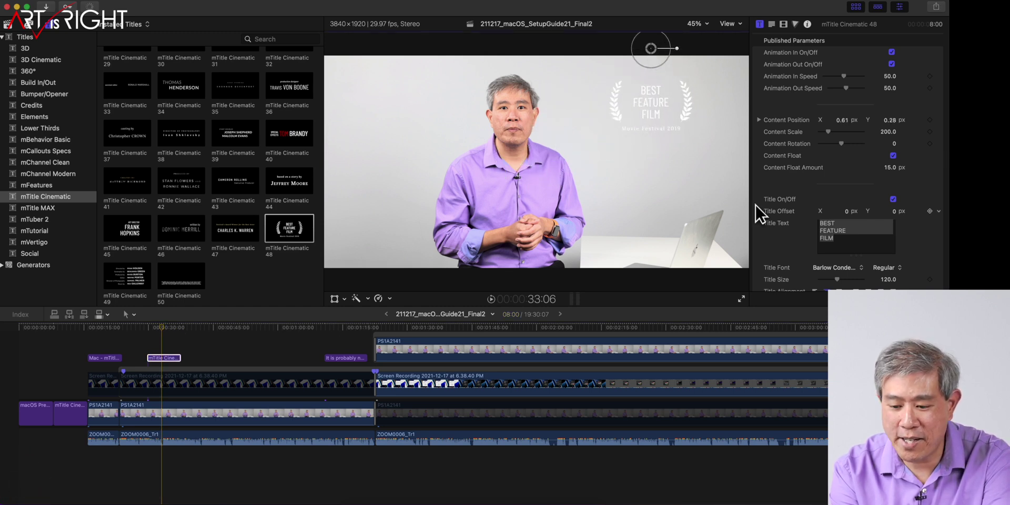
# Replace the award title's text with "BEST TUTORIAL EVER!!!", one word per line
pyautogui.click(860, 243)
pyautogui.write('BEST')
pyautogui.press('Return')
pyautogui.write('FE')
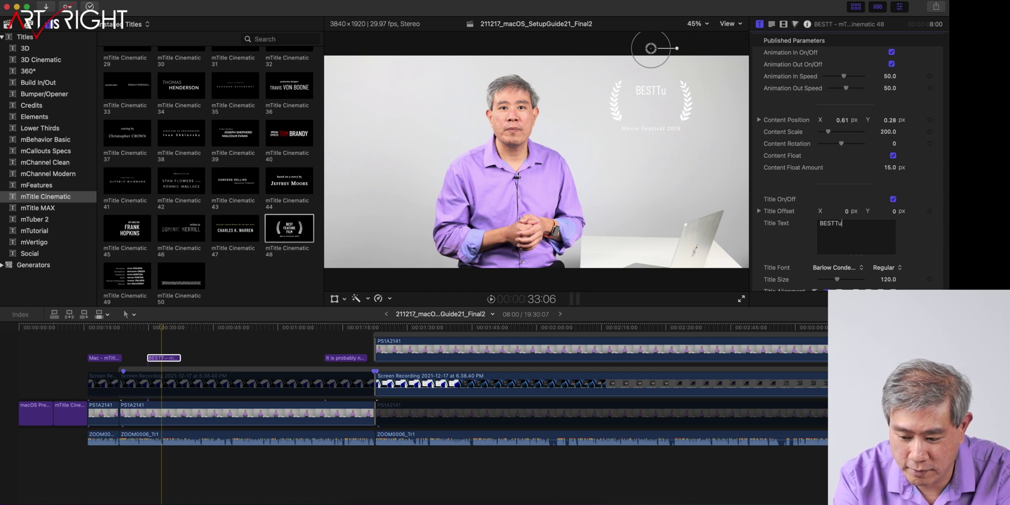
pyautogui.press('BackSpace')
pyautogui.press('BackSpace')
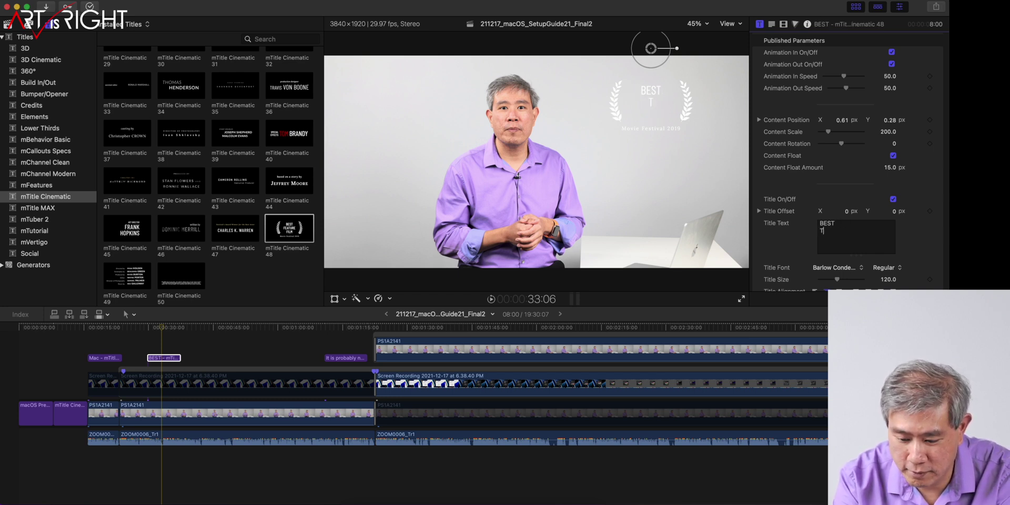
pyautogui.write('TUTORIAL')
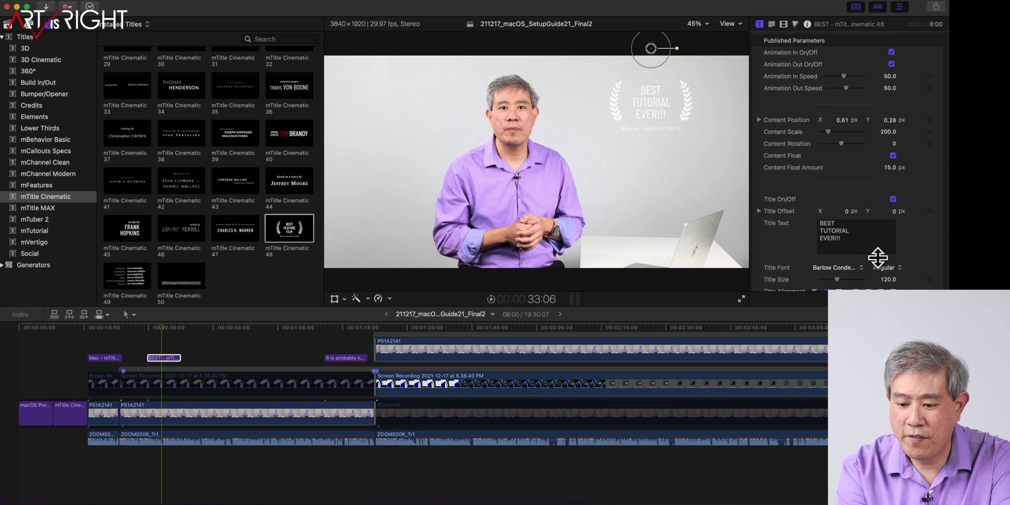
# Apply the saved purple swatch to both the title color and the subtitle color of the award title
pyautogui.scroll(-5, 880, 258)
pyautogui.click(887, 232)
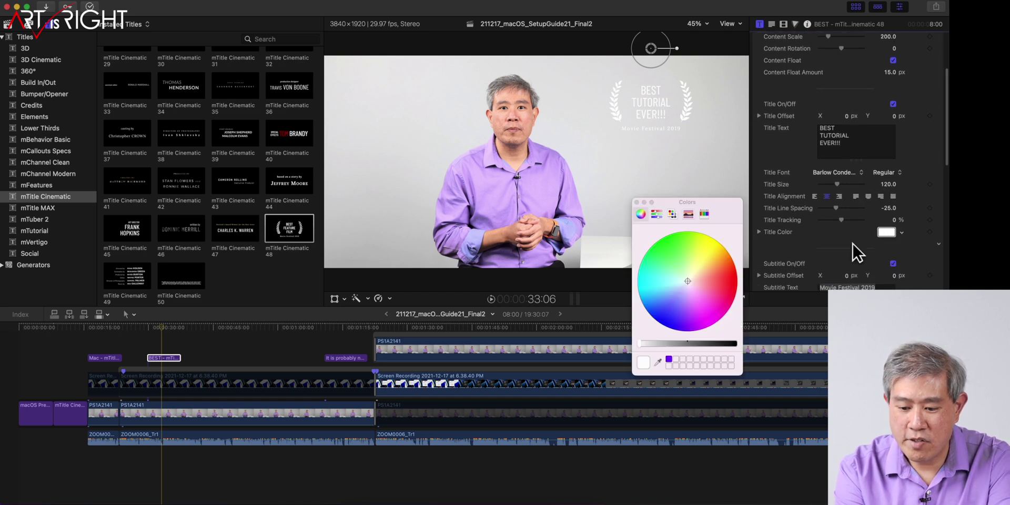
pyautogui.click(669, 360)
pyautogui.scroll(-8, 890, 245)
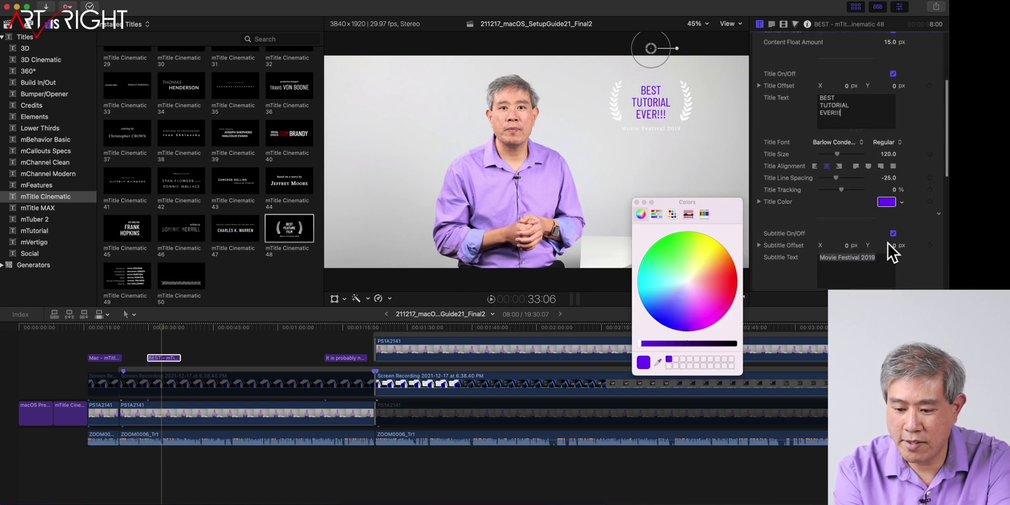
pyautogui.click(888, 238)
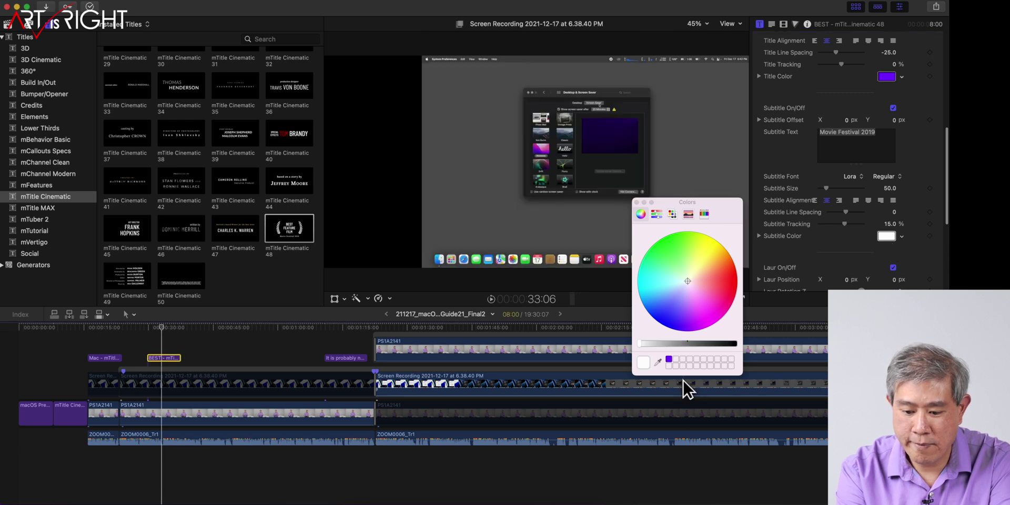
pyautogui.click(669, 359)
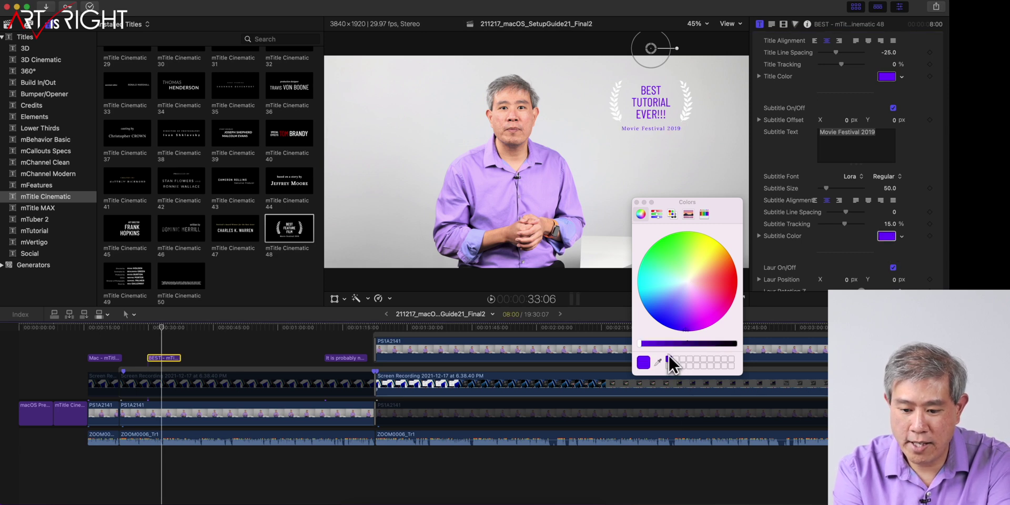
# Turn the laurel branches around the award title off and back on to compare the look
pyautogui.scroll(-7, 875, 245)
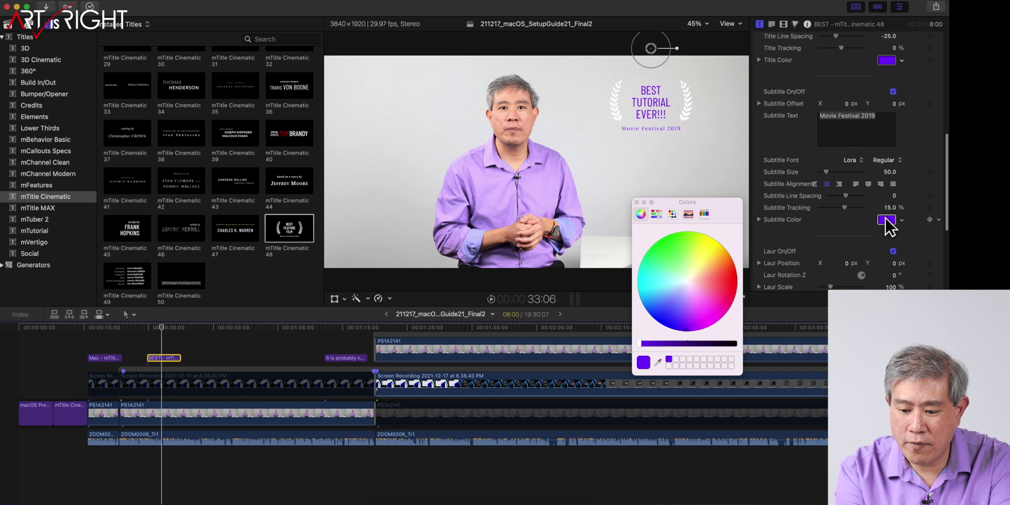
pyautogui.click(894, 136)
pyautogui.click(893, 136)
pyautogui.click(893, 136)
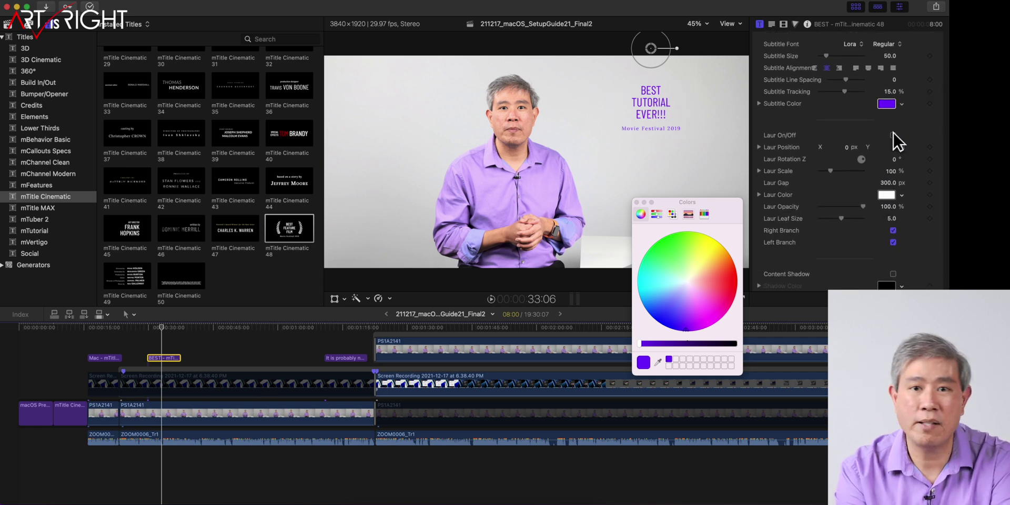
pyautogui.click(893, 136)
# Color the laurel branches red, set their scale to 91%, and close the color picker
pyautogui.click(885, 194)
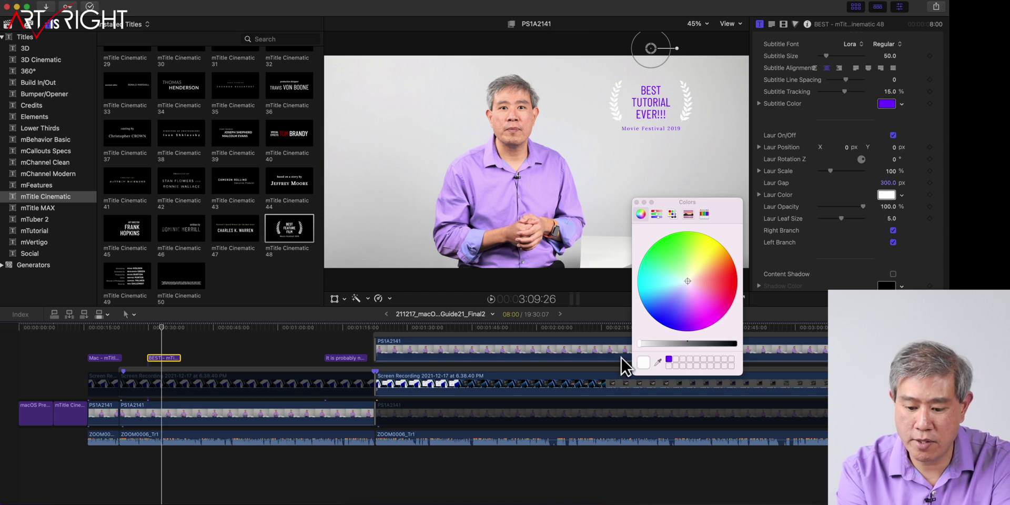
pyautogui.click(668, 359)
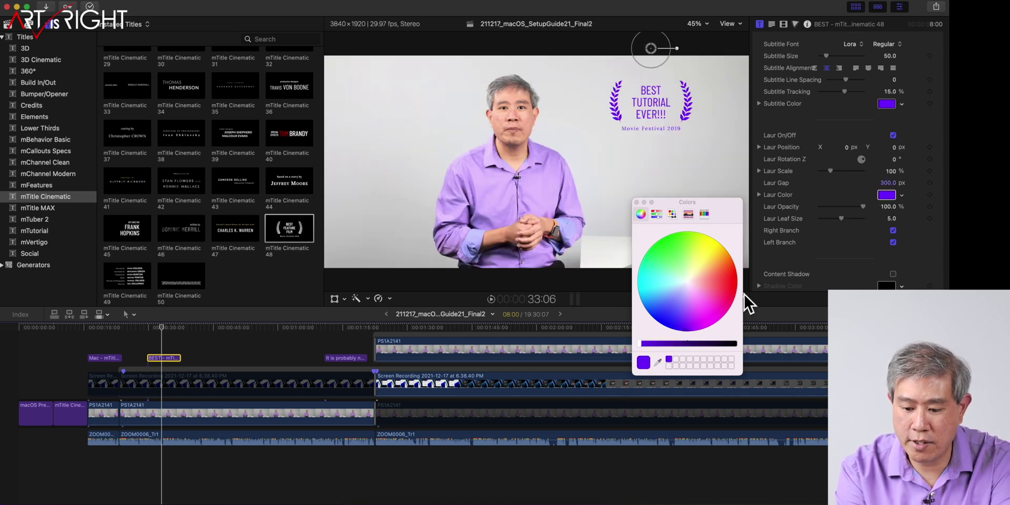
pyautogui.moveTo(716, 288); pyautogui.dragTo(735, 279)
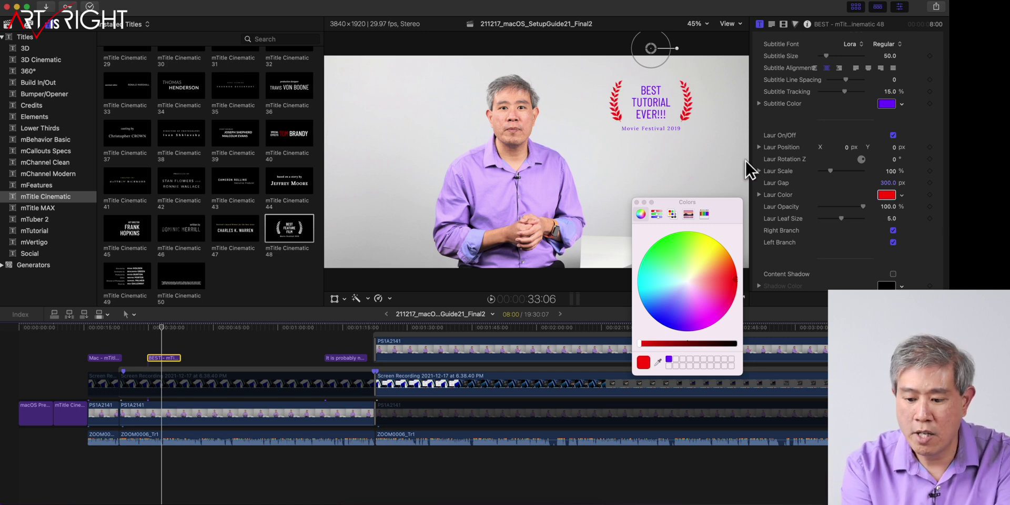
pyautogui.moveTo(830, 172)
pyautogui.mouseDown()
pyautogui.moveTo(838, 168)
pyautogui.moveTo(828, 169)
pyautogui.mouseUp()
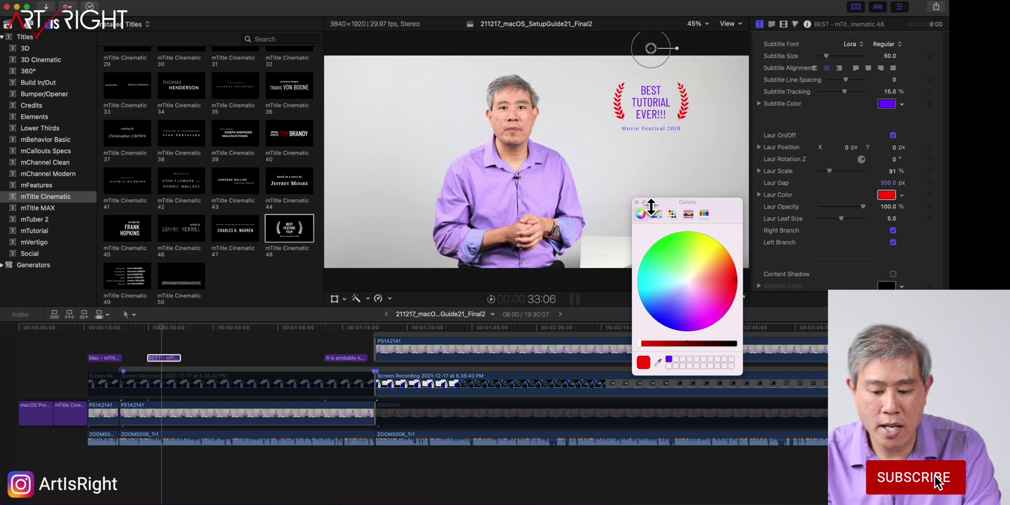
pyautogui.click(635, 201)
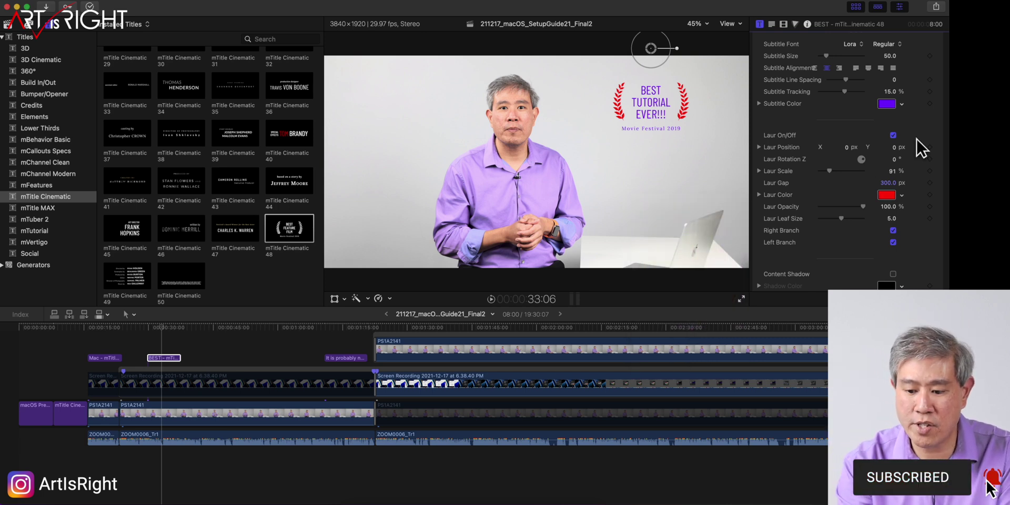
# Browse the mTutorial collection from the Add-ons and Backgrounds through Guides, Lower3rds, Placeholders and Pointers down to the Titles
pyautogui.scroll(10, 916, 138)
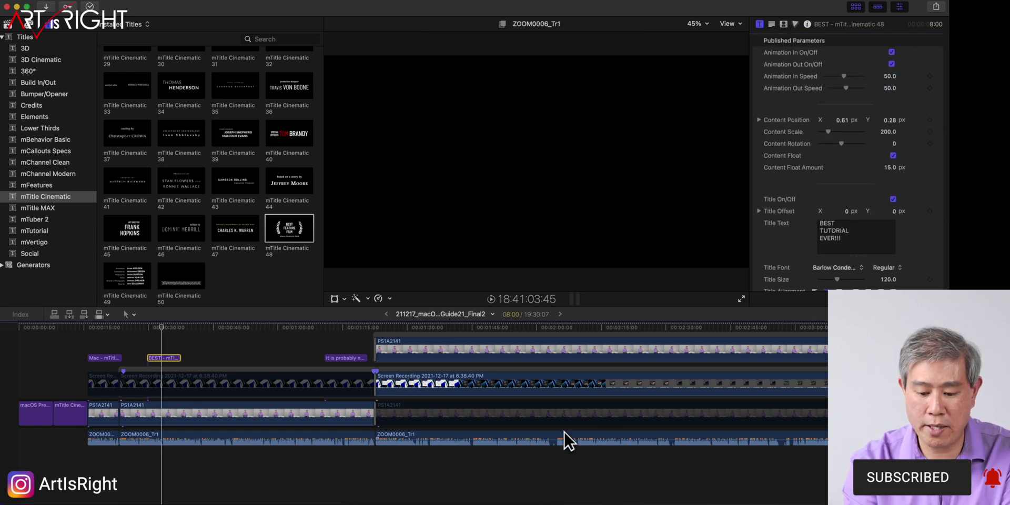
pyautogui.hscroll(5, 594, 412)
pyautogui.hscroll(2, 595, 412)
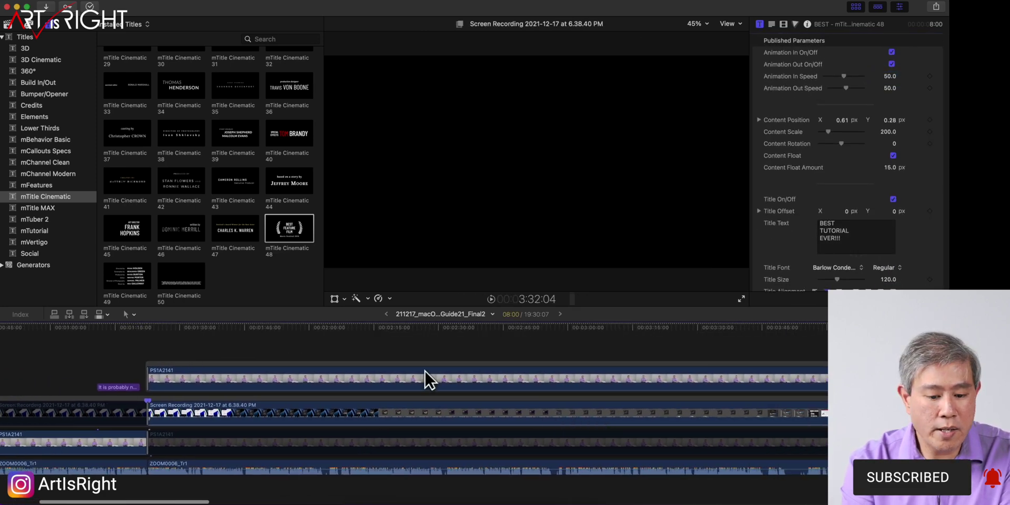
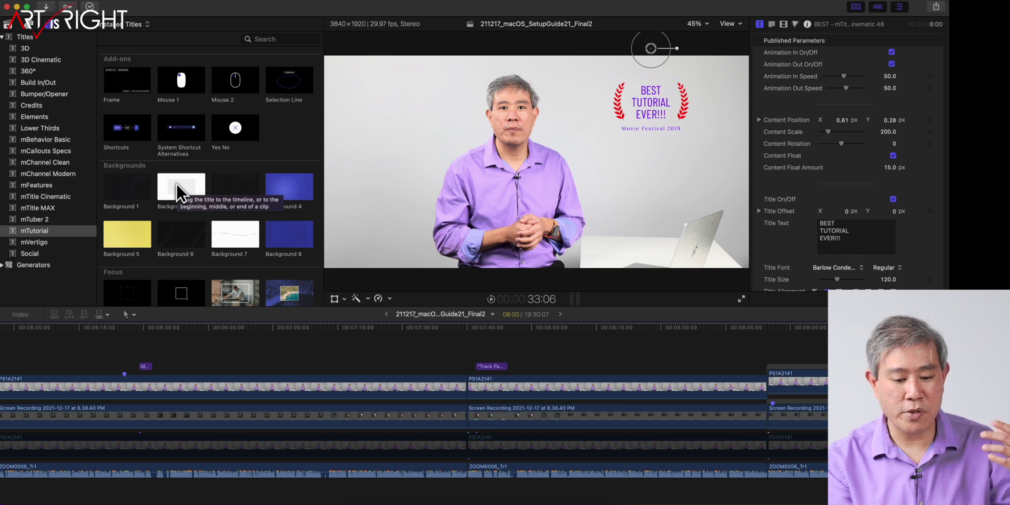
pyautogui.scroll(-8, 176, 183)
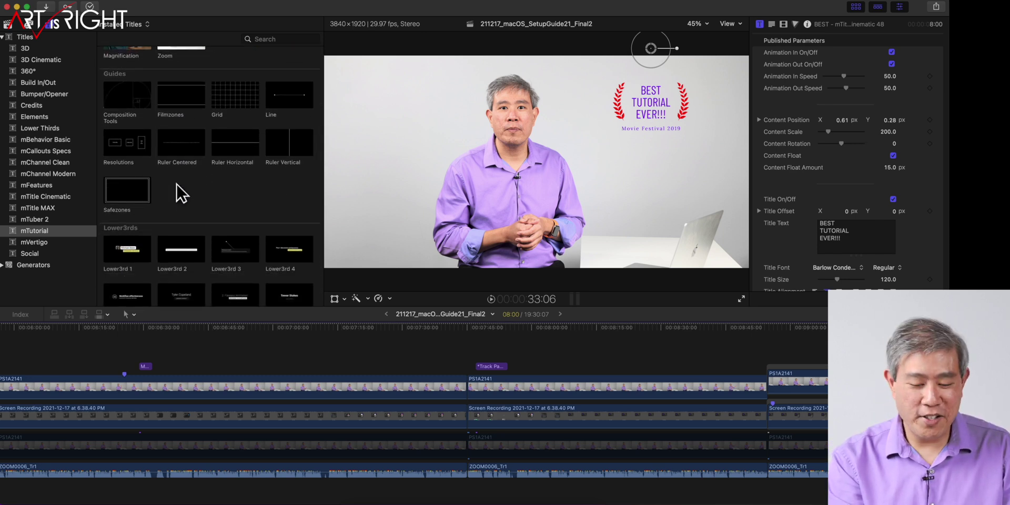
pyautogui.scroll(-6, 175, 183)
pyautogui.scroll(-8, 176, 183)
pyautogui.scroll(-8, 176, 183)
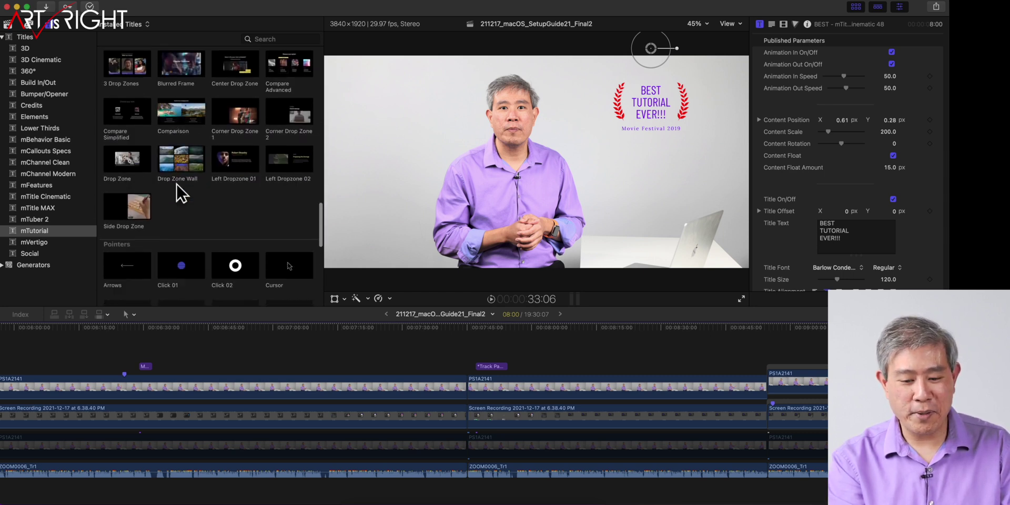
pyautogui.scroll(-3, 175, 183)
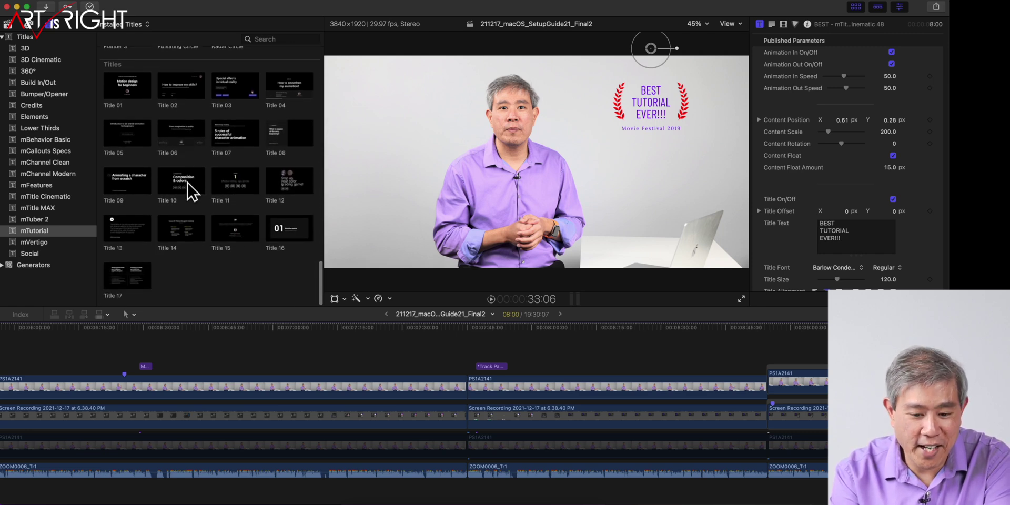
# Preview mTutorial Title 11 and Title 12, and return to the lesson graphics above the Placeholders group
pyautogui.click(235, 179)
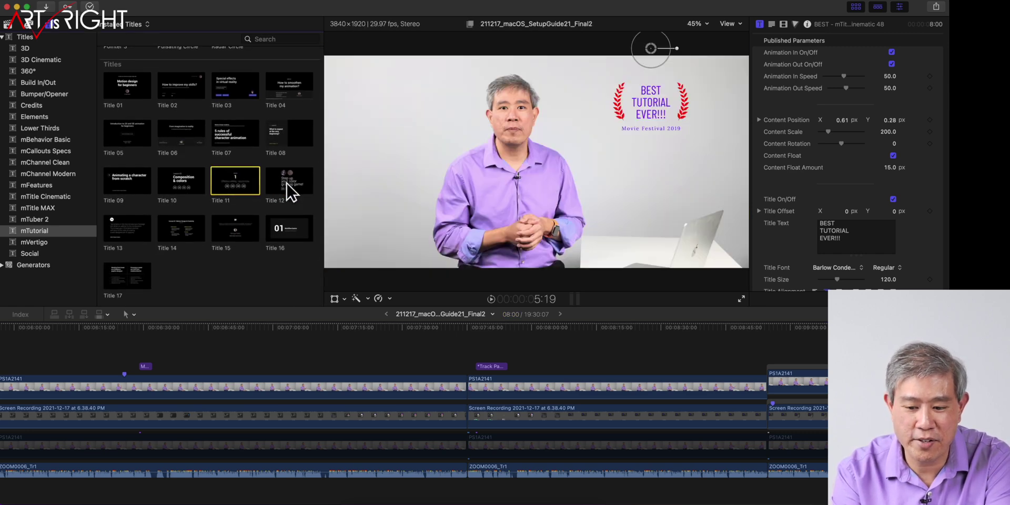
pyautogui.click(285, 182)
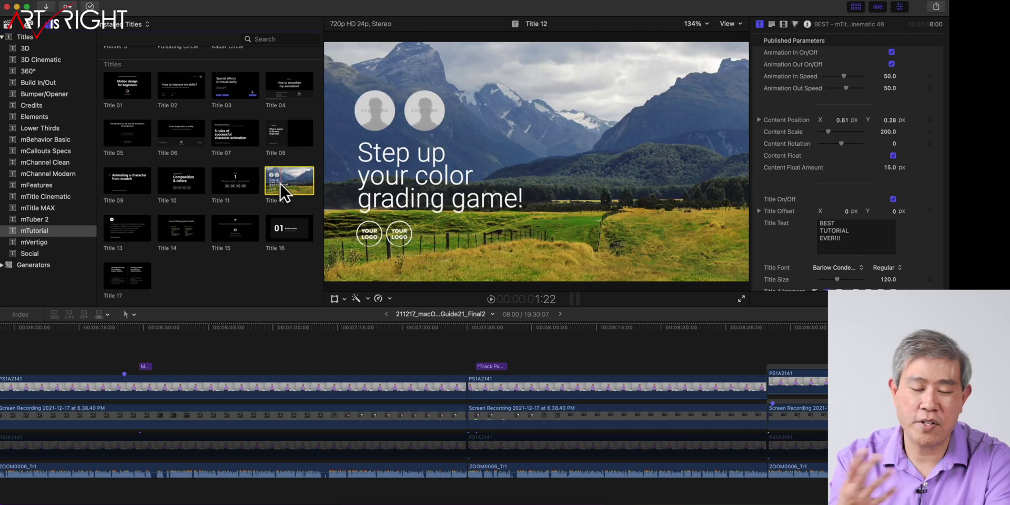
pyautogui.scroll(5, 280, 182)
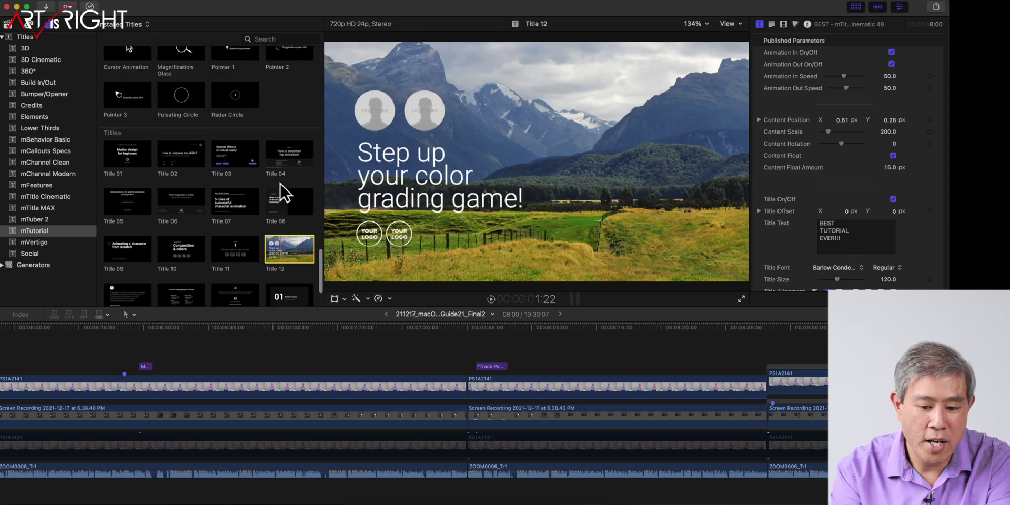
pyautogui.scroll(6, 280, 181)
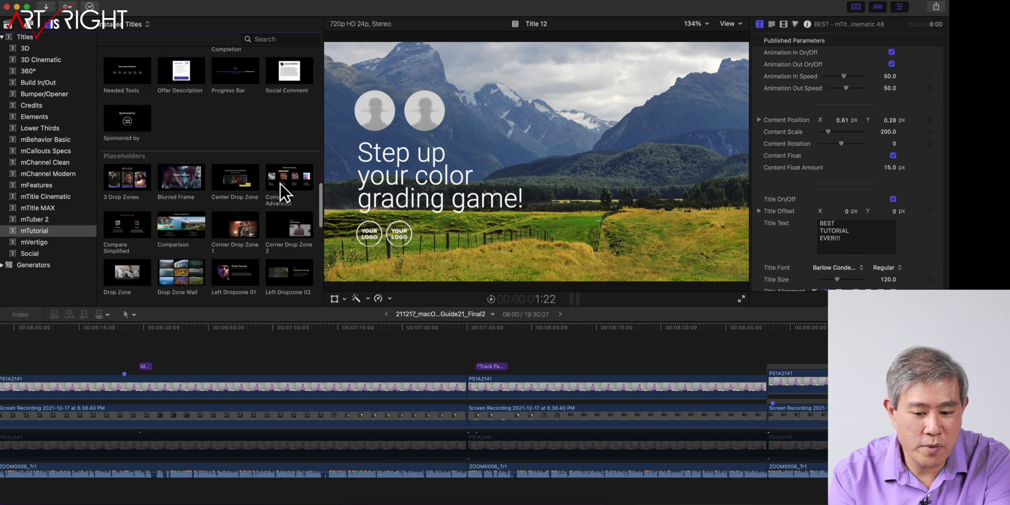
pyautogui.scroll(1, 280, 182)
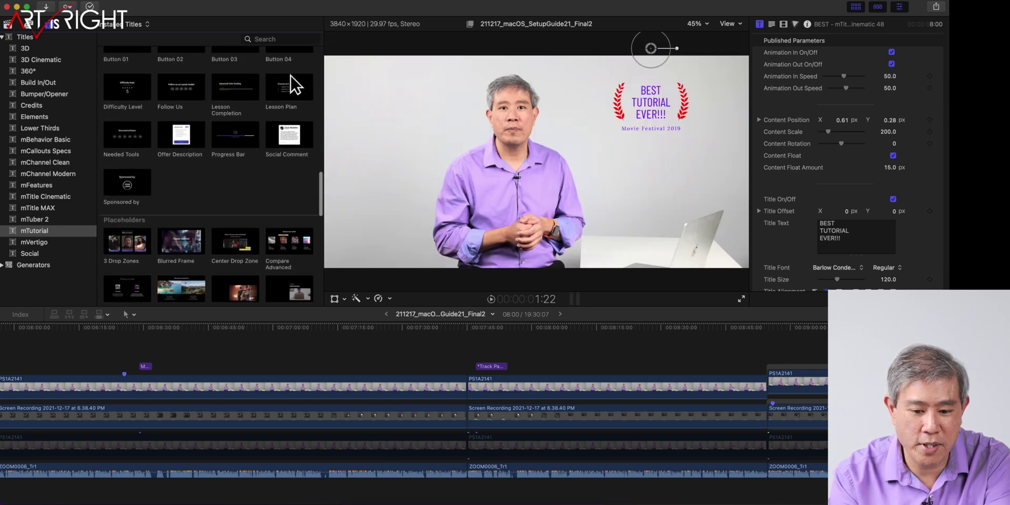
# Add the Lesson Plan title above the presenter clip after the award title, and move it into the empty space beside the presenter's head
pyautogui.hscroll(-15, 79, 350)
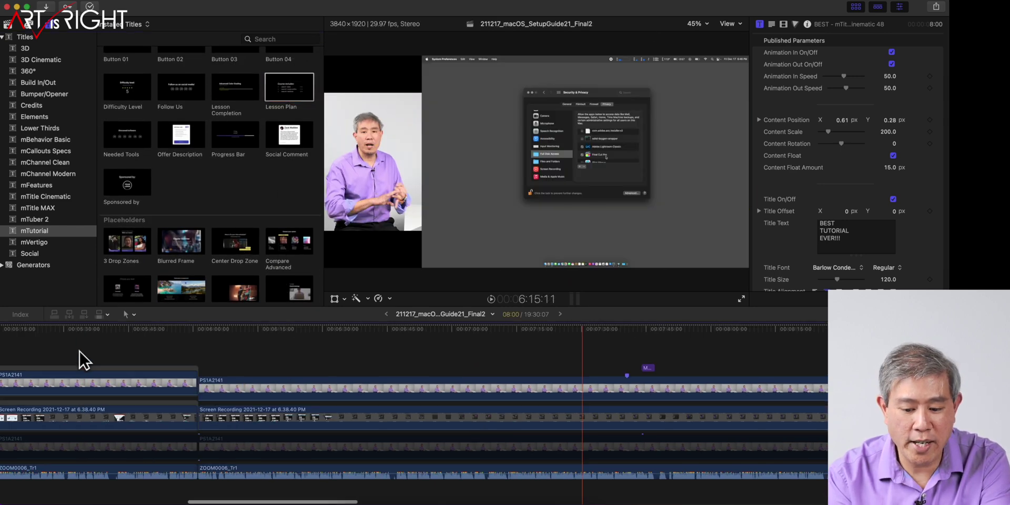
pyautogui.hscroll(2, 79, 349)
pyautogui.click(288, 87)
pyautogui.click(194, 327)
pyautogui.moveTo(286, 87); pyautogui.dragTo(200, 383)
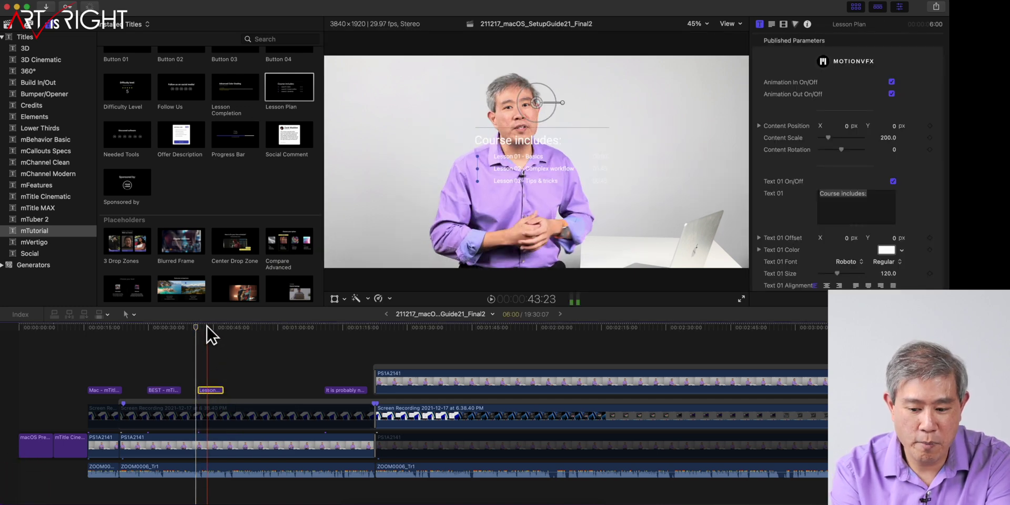
pyautogui.click(211, 326)
pyautogui.moveTo(536, 102); pyautogui.dragTo(651, 51)
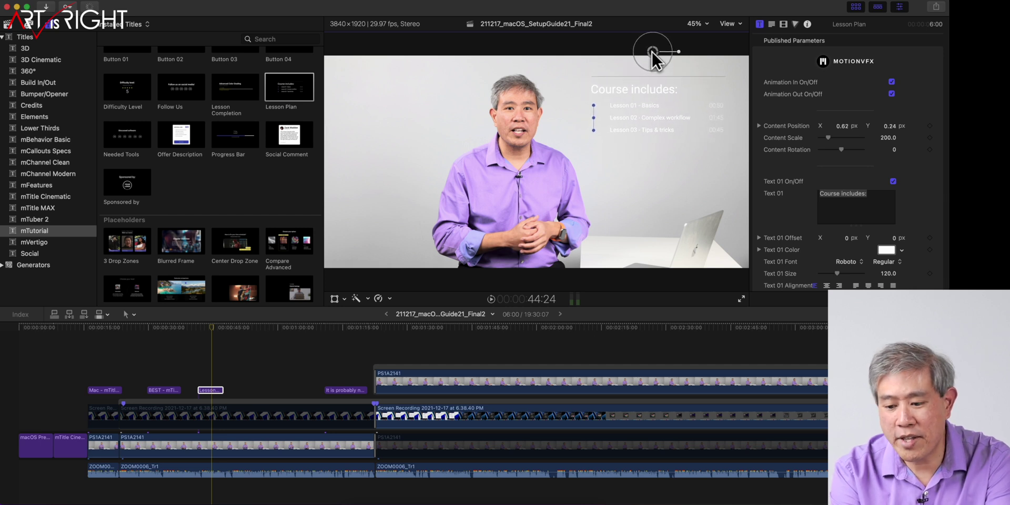
# Apply the saved purple swatch to the Text 01, Text 02 and timestamps colors of the Lesson Plan title
pyautogui.click(885, 251)
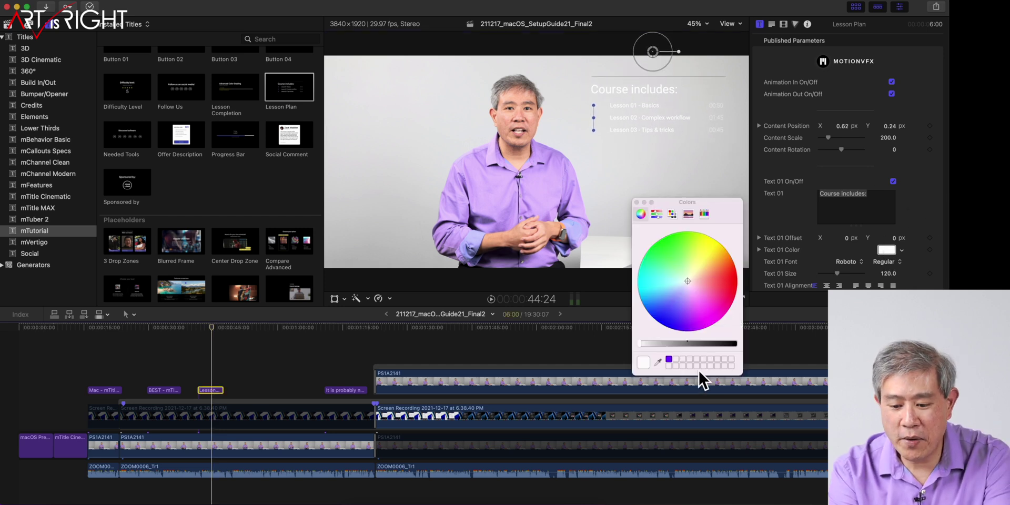
pyautogui.click(669, 359)
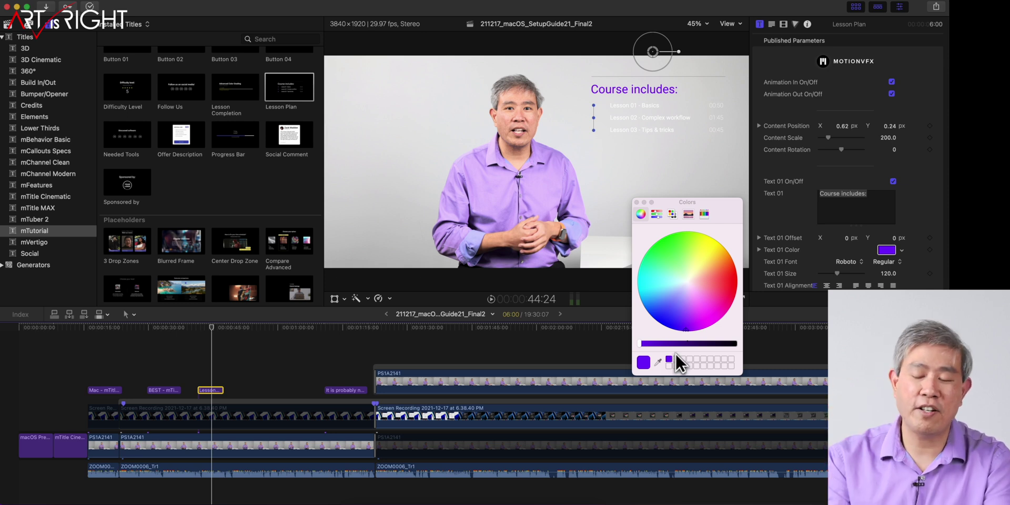
pyautogui.scroll(-7, 910, 215)
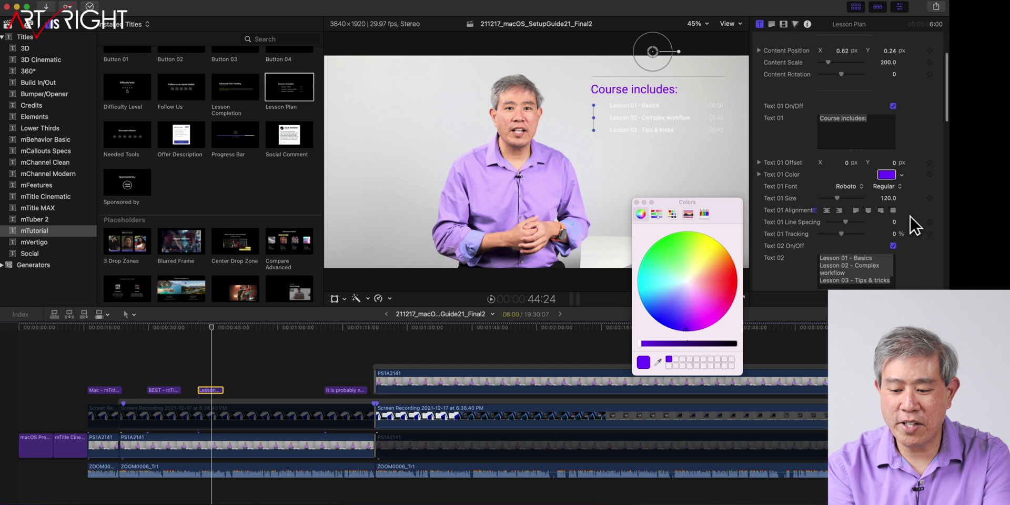
pyautogui.click(887, 194)
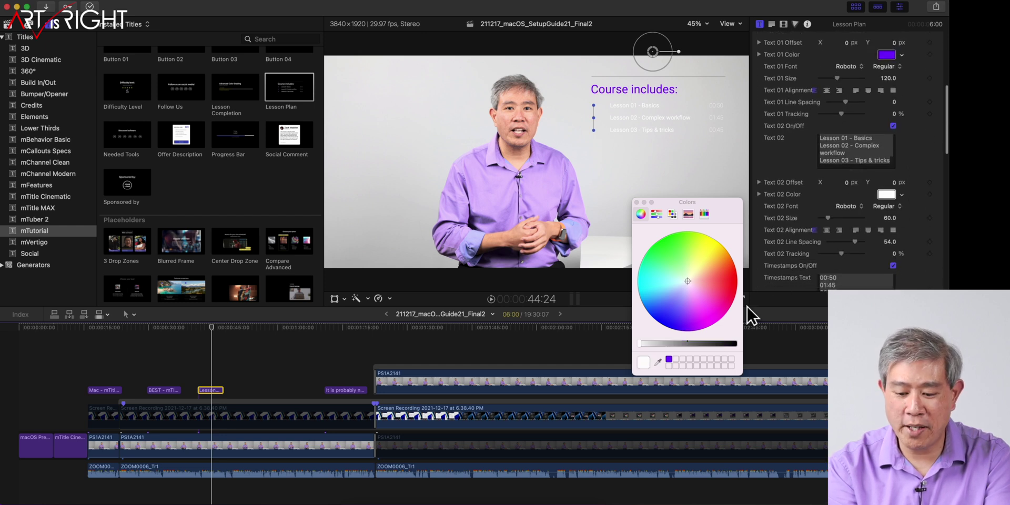
pyautogui.click(668, 359)
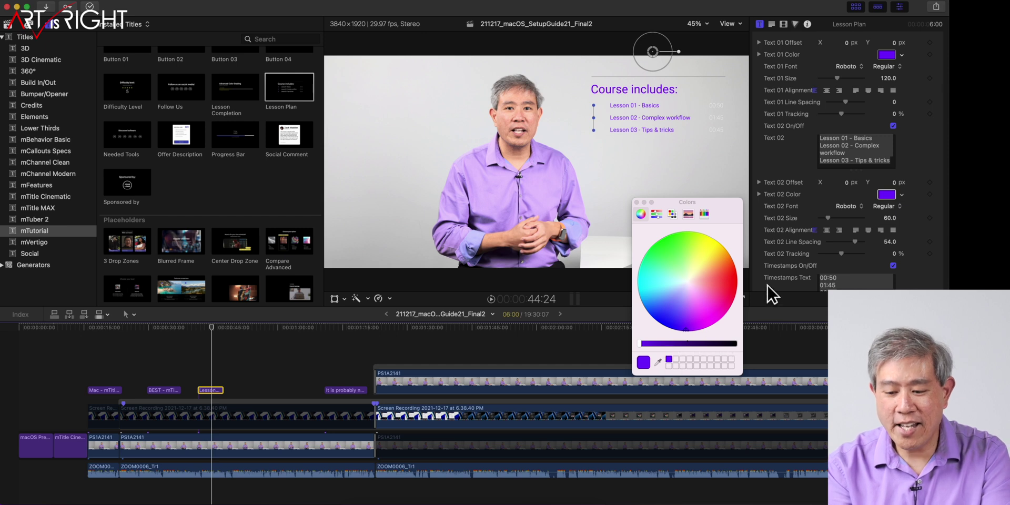
pyautogui.scroll(-5, 842, 223)
pyautogui.scroll(-1, 842, 223)
pyautogui.click(886, 201)
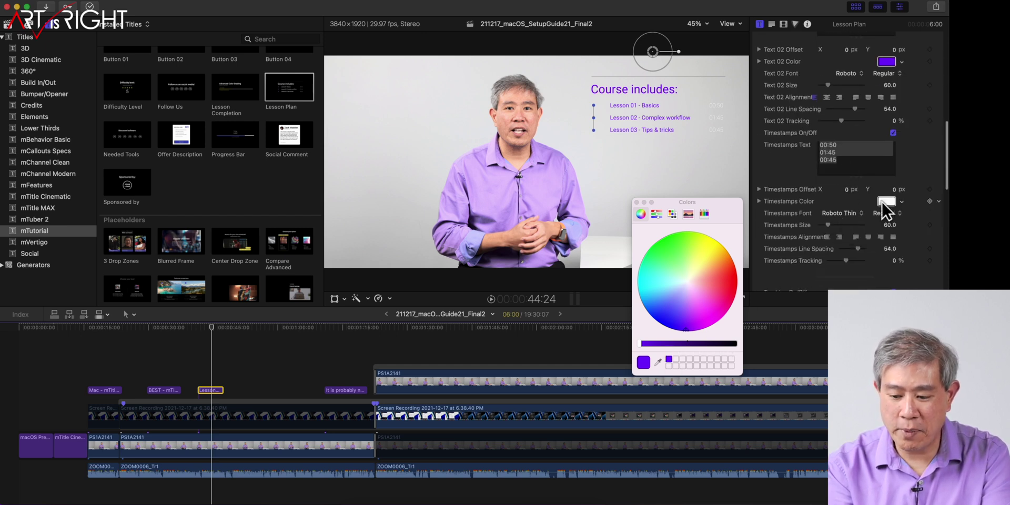
pyautogui.click(668, 359)
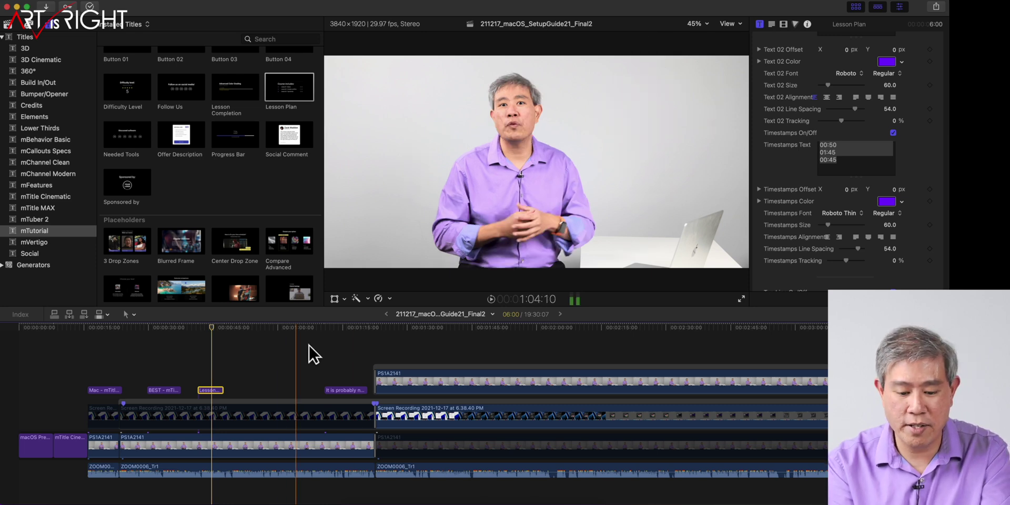
# Return to the mTutorial add-ons and play the screen-recording section of the timeline from about 6:20
pyautogui.scroll(5, 250, 213)
pyautogui.scroll(3, 247, 207)
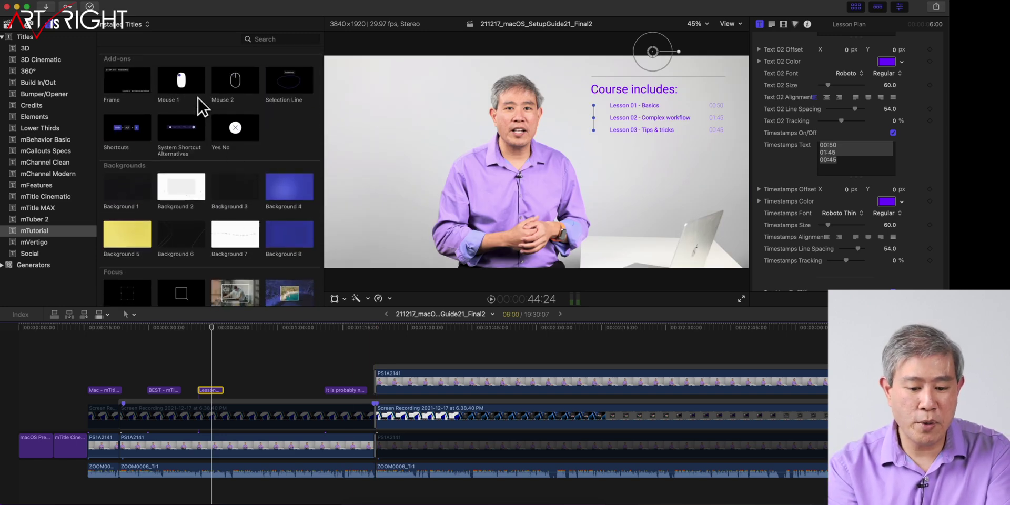
pyautogui.hscroll(2, 800, 341)
pyautogui.hscroll(15, 800, 339)
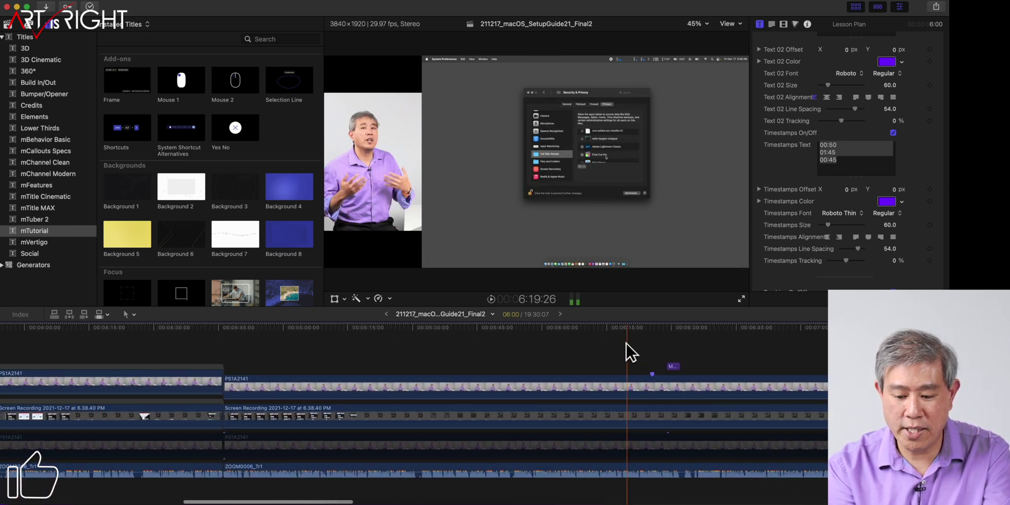
pyautogui.press('space')
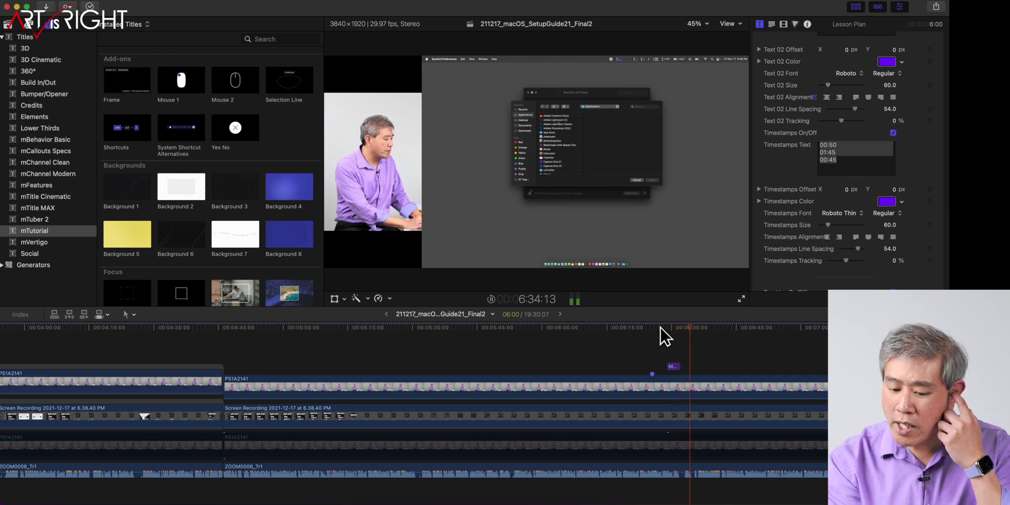
pyautogui.press('space')
# Find the Blurred Frame title late in the timeline and play the section leading into it from about 16:09
pyautogui.hscroll(15, 690, 406)
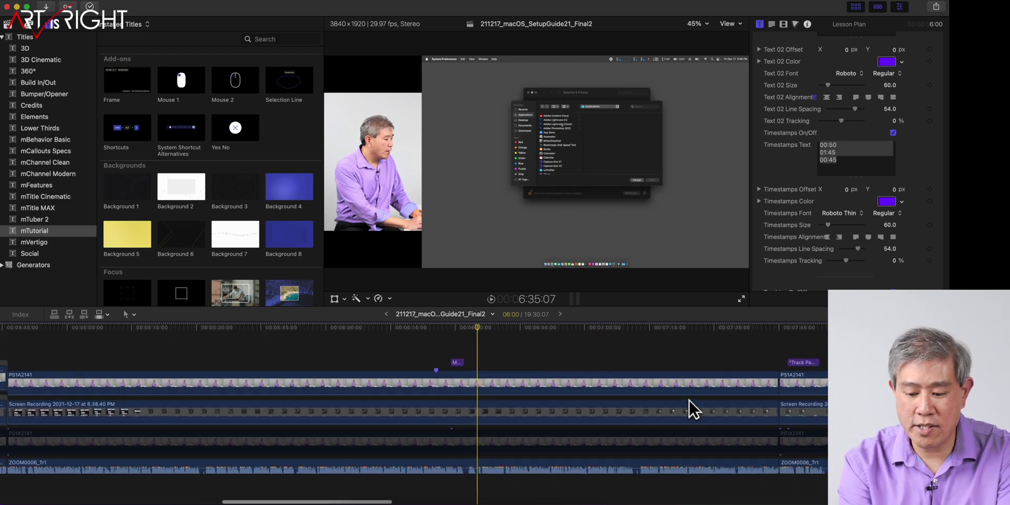
pyautogui.hscroll(5, 689, 399)
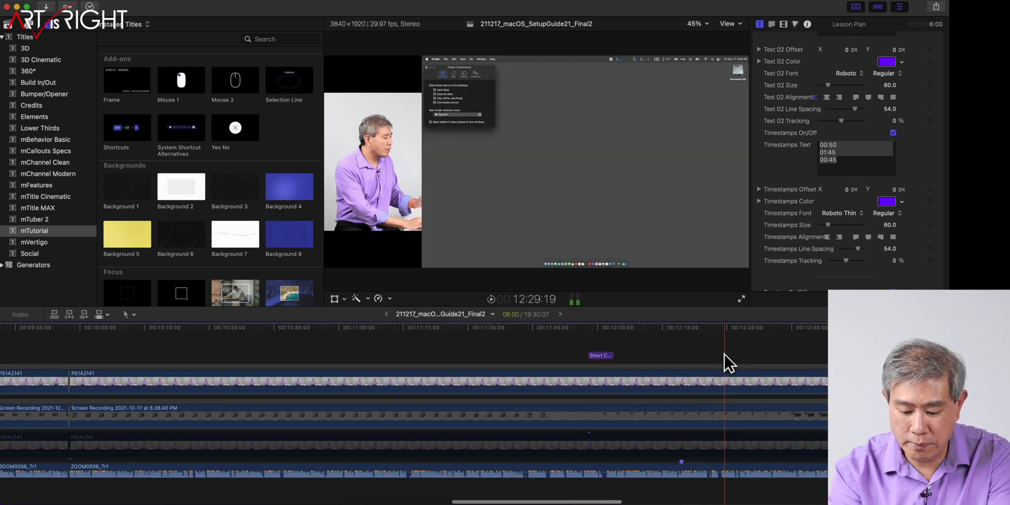
pyautogui.press('super+minus')
pyautogui.hscroll(8, 723, 352)
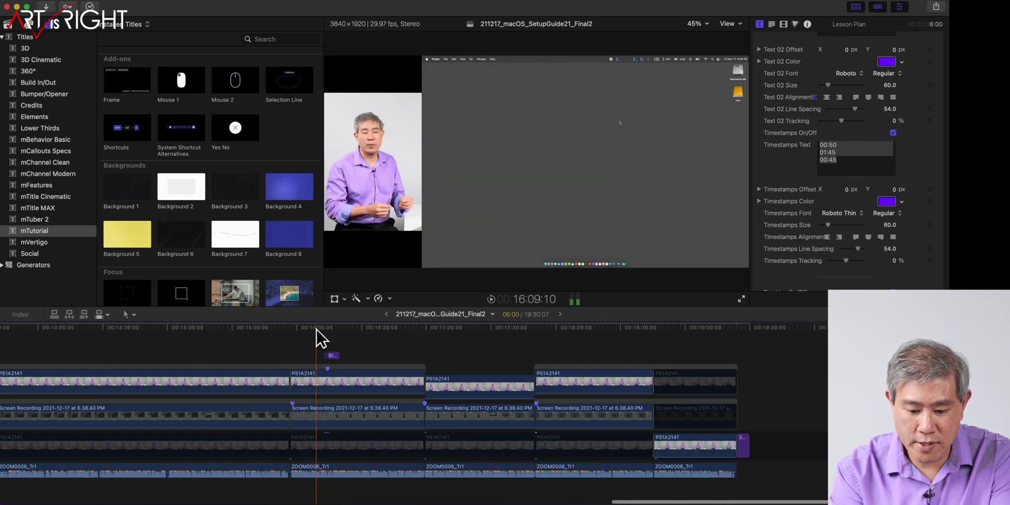
pyautogui.press('super+equal')
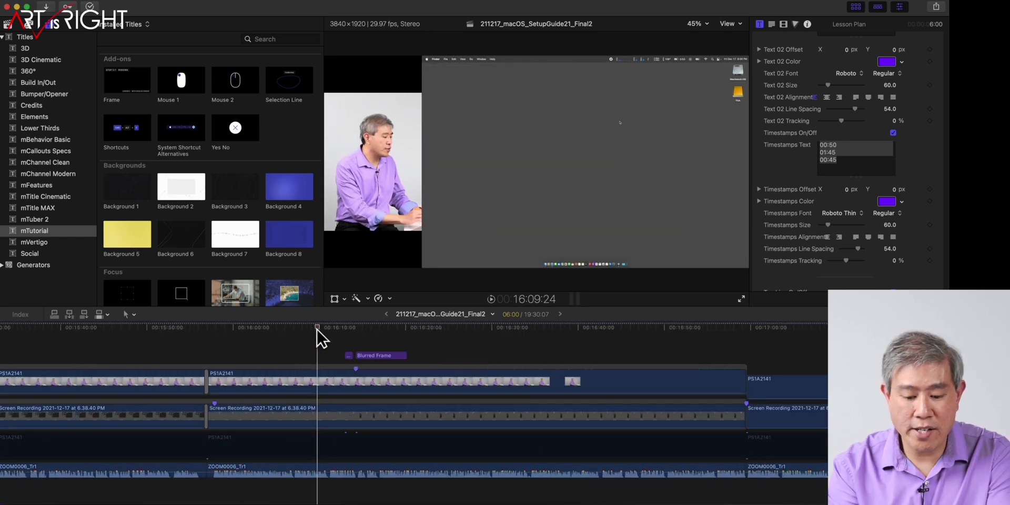
pyautogui.press('space')
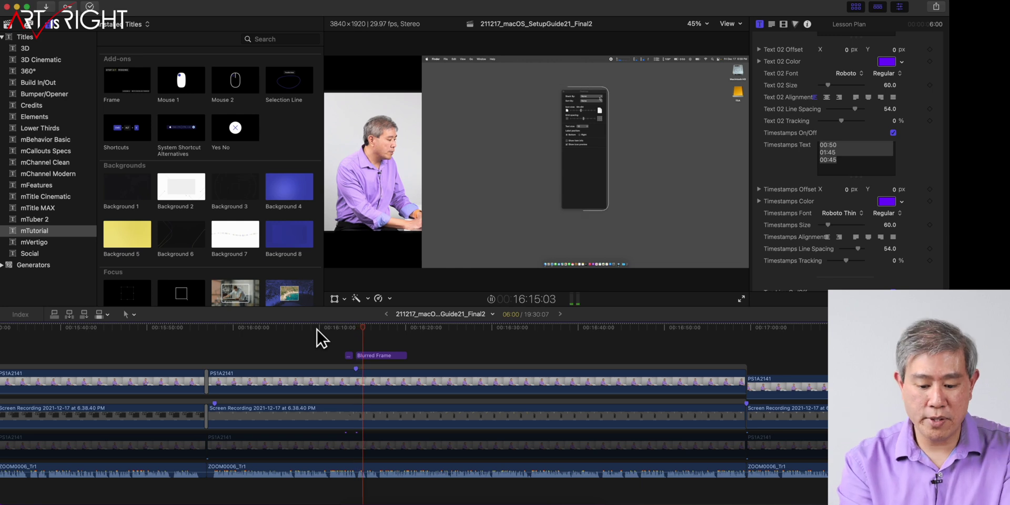
# Park the playhead on the Click 01 title just before the Blurred Frame, set its cursor color to dark red, and close the color picker
pyautogui.click(342, 327)
pyautogui.press('space')
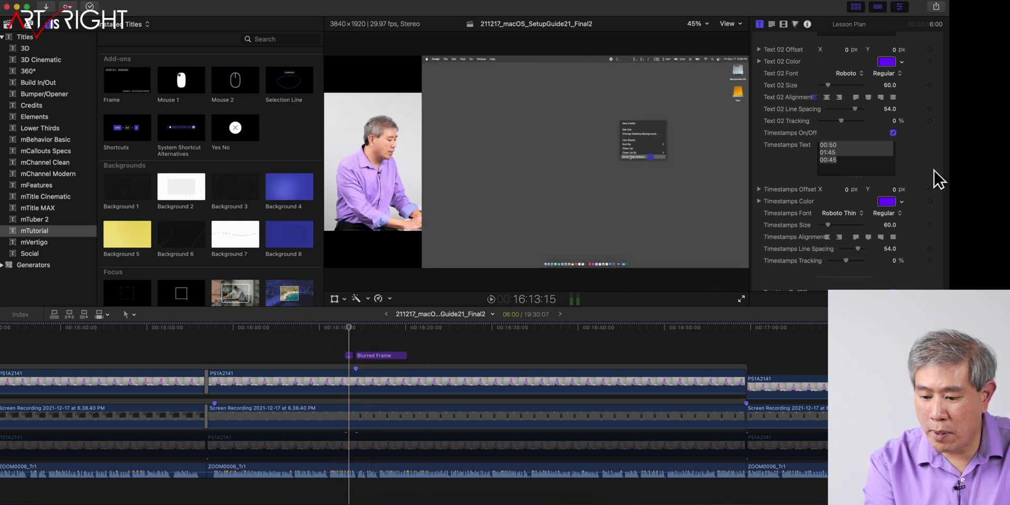
pyautogui.click(349, 355)
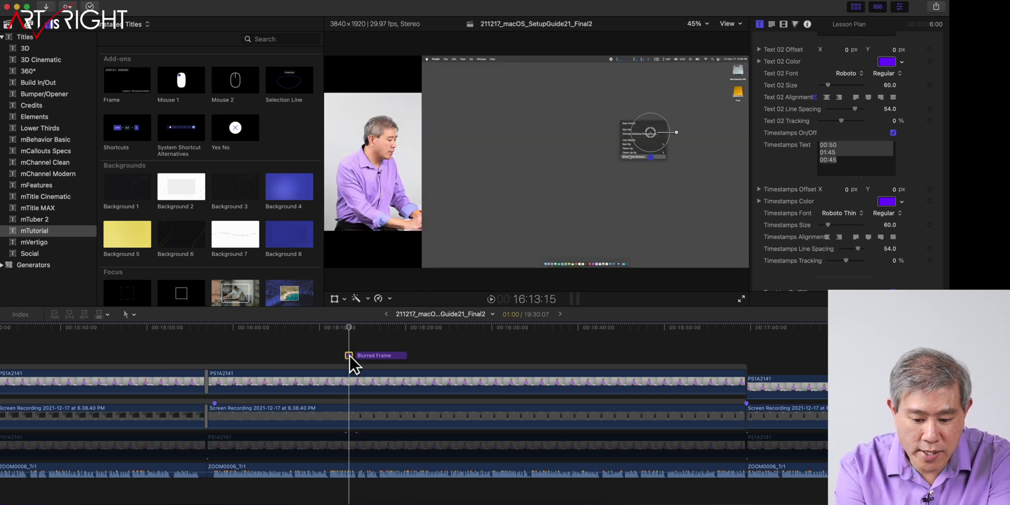
pyautogui.click(889, 216)
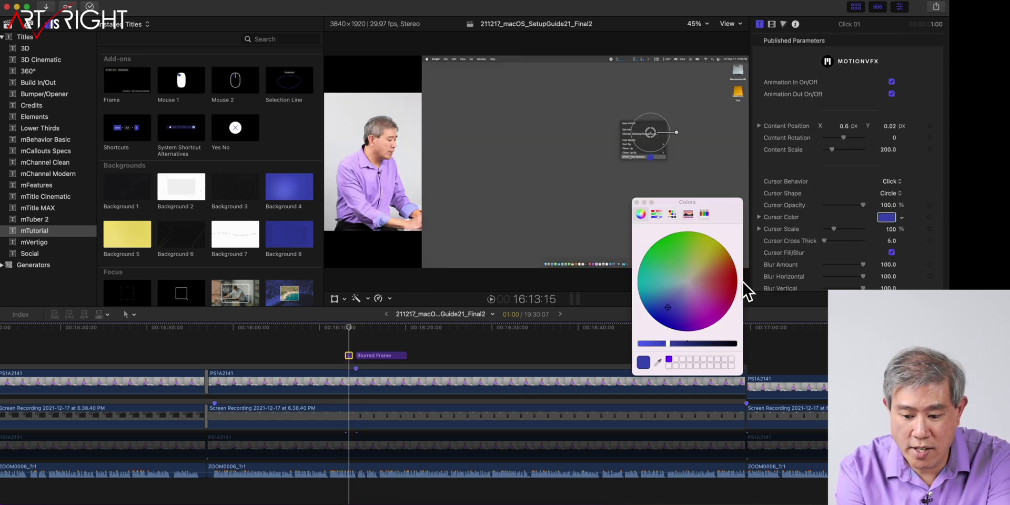
pyautogui.click(731, 281)
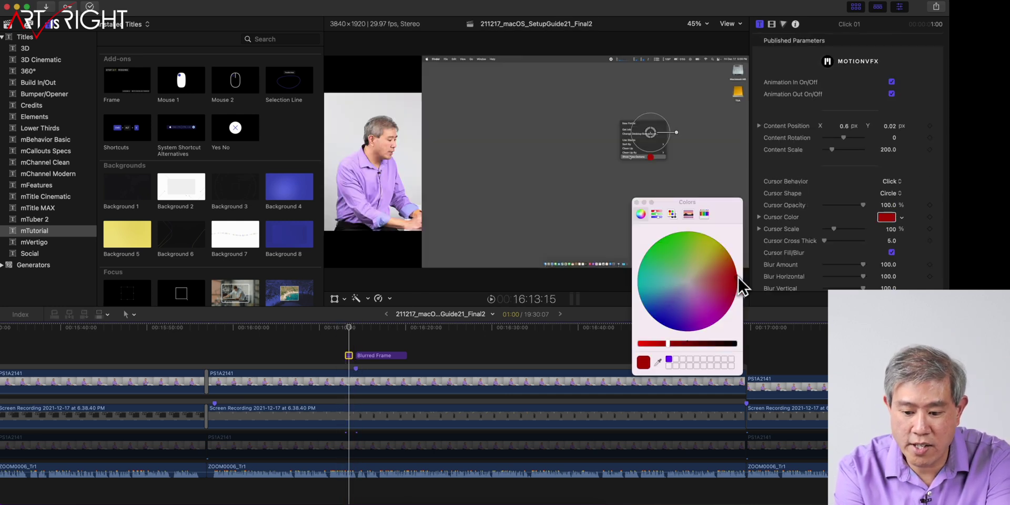
pyautogui.click(638, 203)
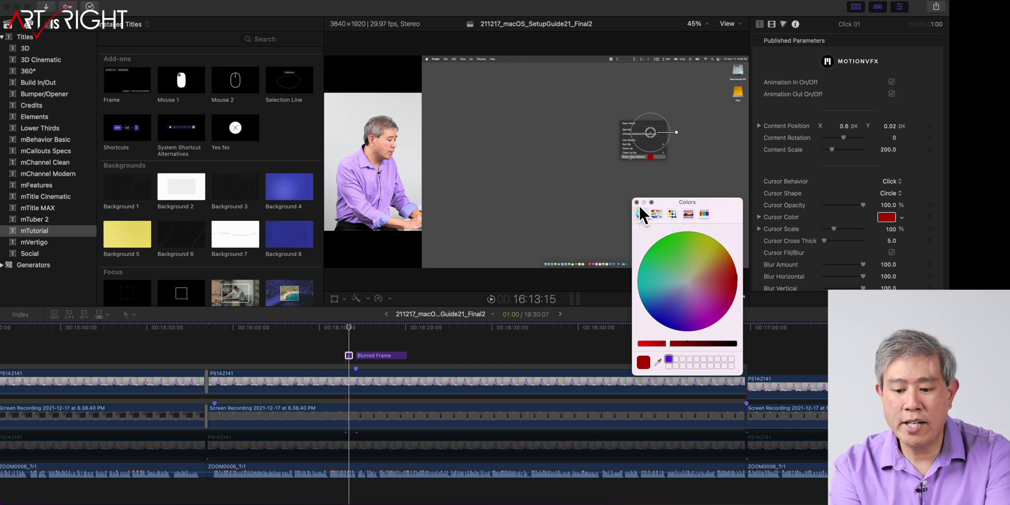
pyautogui.click(636, 202)
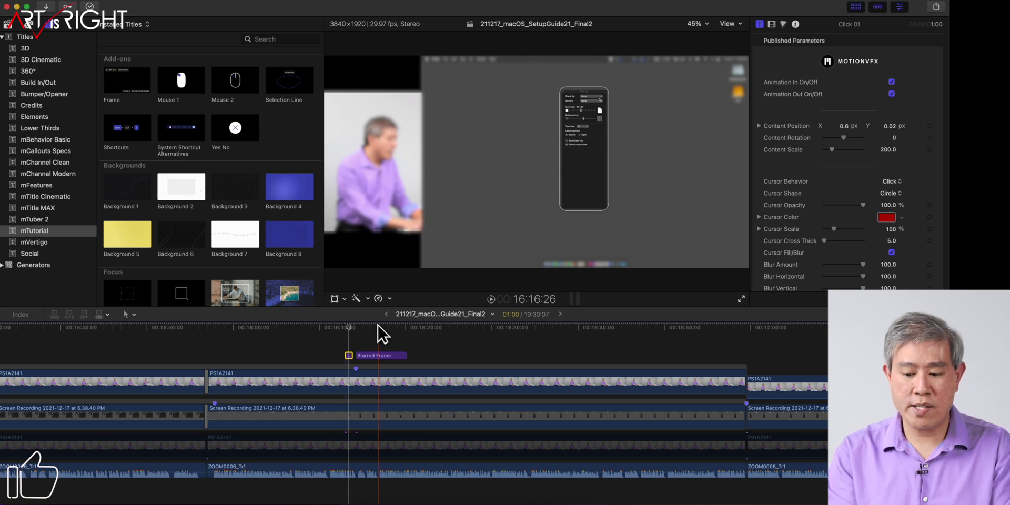
# Select the Blurred Frame title, park the playhead inside it at about 16:18, and try its on-screen transform handles
pyautogui.click(375, 355)
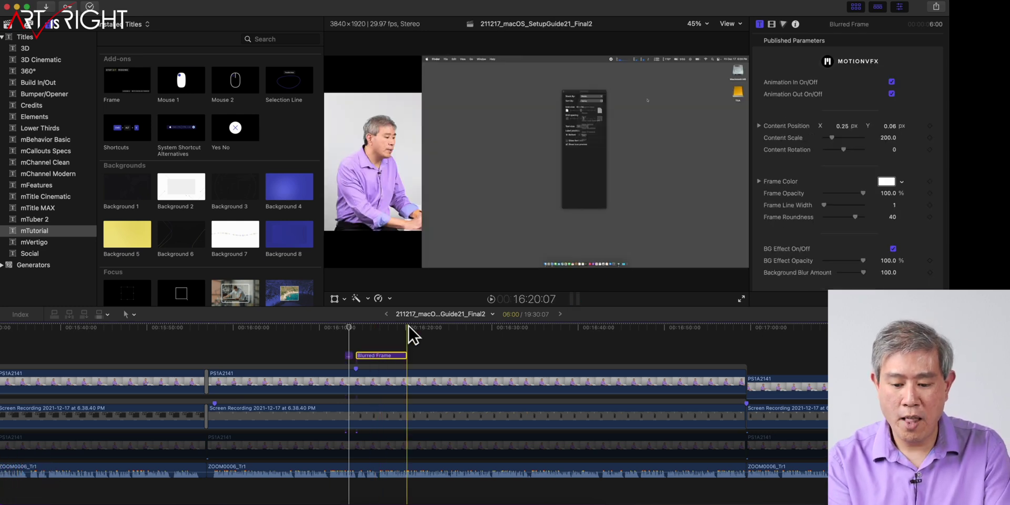
pyautogui.click(391, 322)
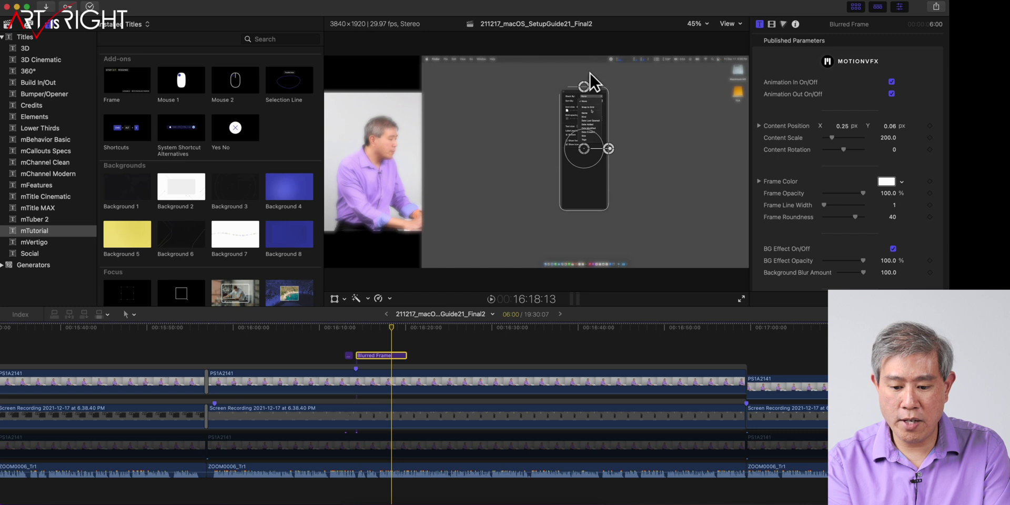
pyautogui.moveTo(583, 83)
pyautogui.mouseDown()
pyautogui.moveTo(584, 113)
pyautogui.moveTo(584, 86)
pyautogui.mouseUp()
pyautogui.moveTo(608, 144)
pyautogui.mouseDown()
pyautogui.moveTo(623, 153)
pyautogui.moveTo(594, 207)
pyautogui.moveTo(547, 190)
pyautogui.moveTo(515, 149)
pyautogui.moveTo(651, 160)
pyautogui.moveTo(647, 124)
pyautogui.moveTo(627, 96)
pyautogui.moveTo(657, 147)
pyautogui.moveTo(609, 150)
pyautogui.mouseUp()
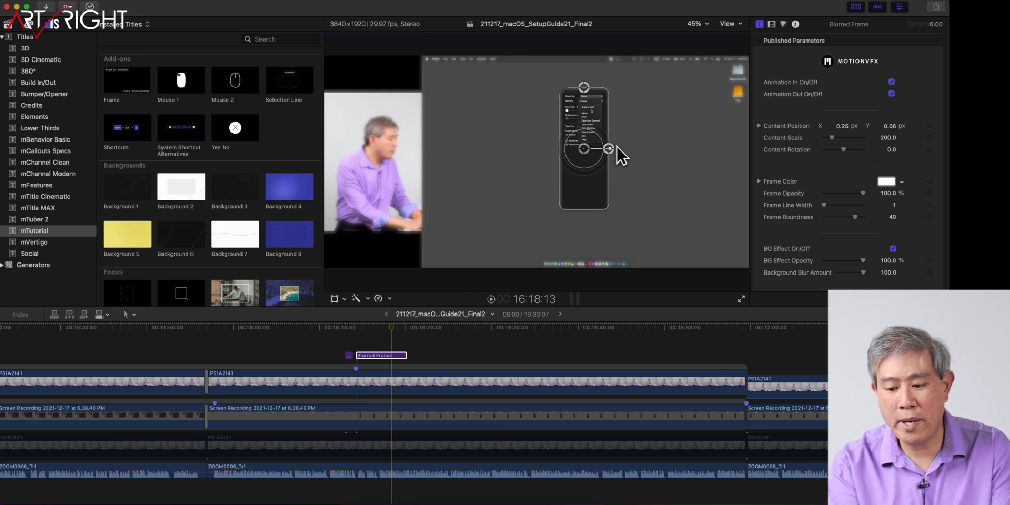
# Style the Blurred Frame's outline with a red color, a line width of 10 and a roundness of 22
pyautogui.click(887, 182)
pyautogui.click(735, 282)
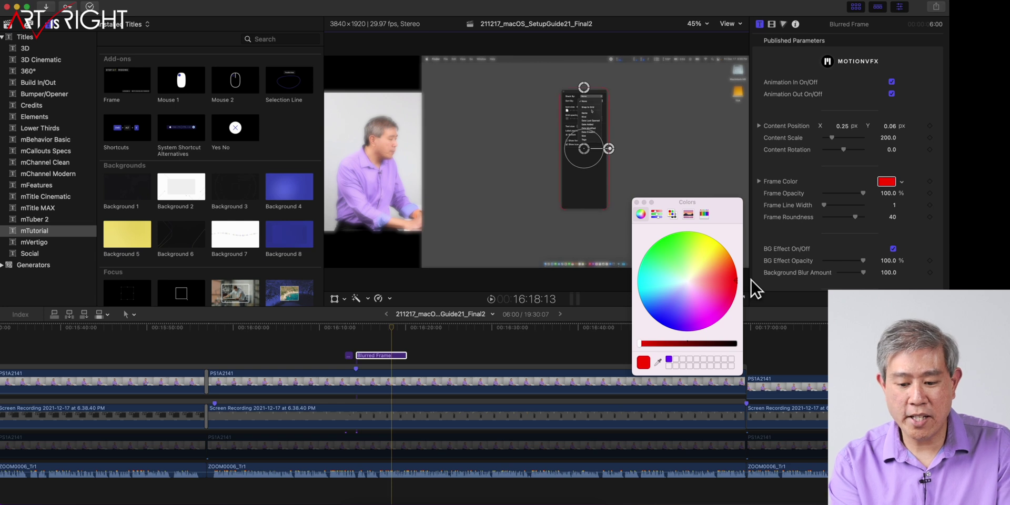
pyautogui.click(637, 202)
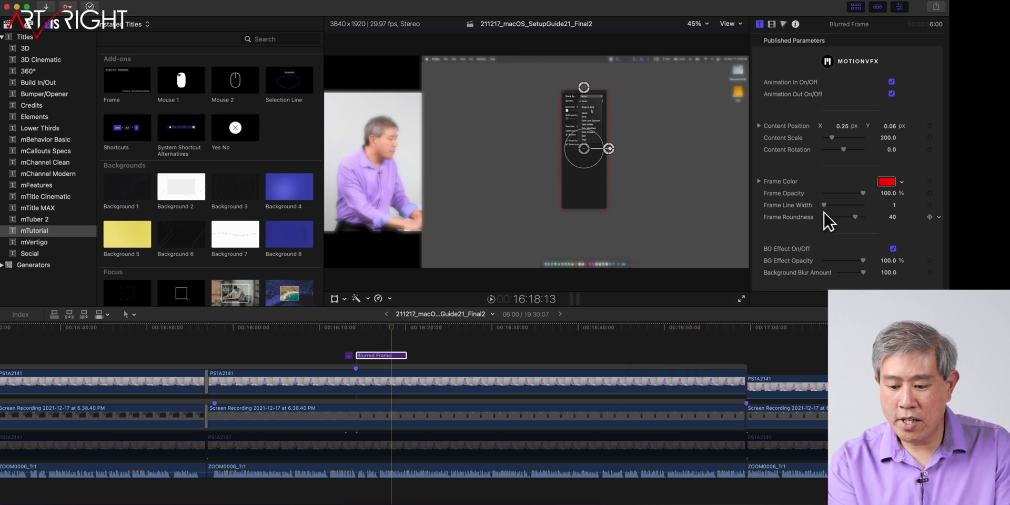
pyautogui.moveTo(825, 205); pyautogui.dragTo(828, 205)
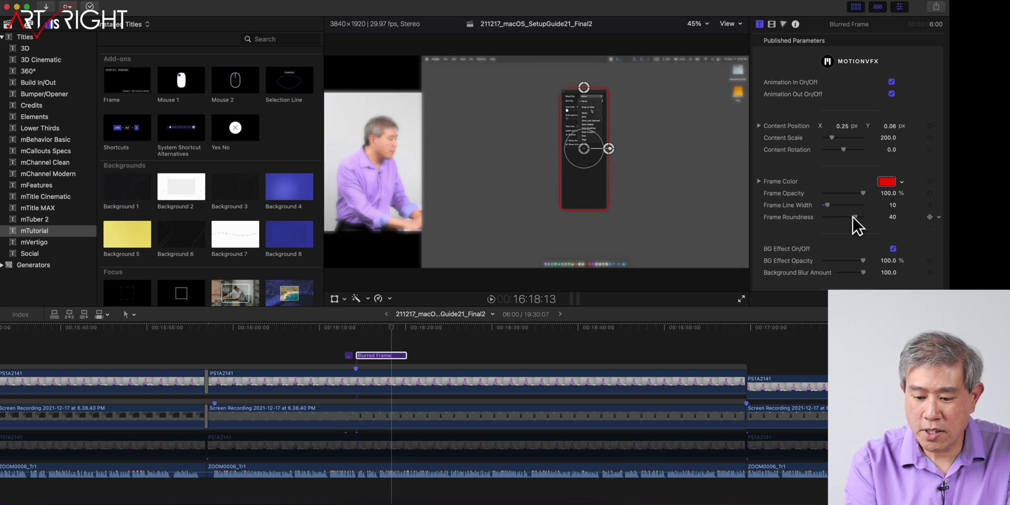
pyautogui.moveTo(833, 216)
pyautogui.mouseDown()
pyautogui.moveTo(813, 217)
pyautogui.moveTo(839, 217)
pyautogui.mouseUp()
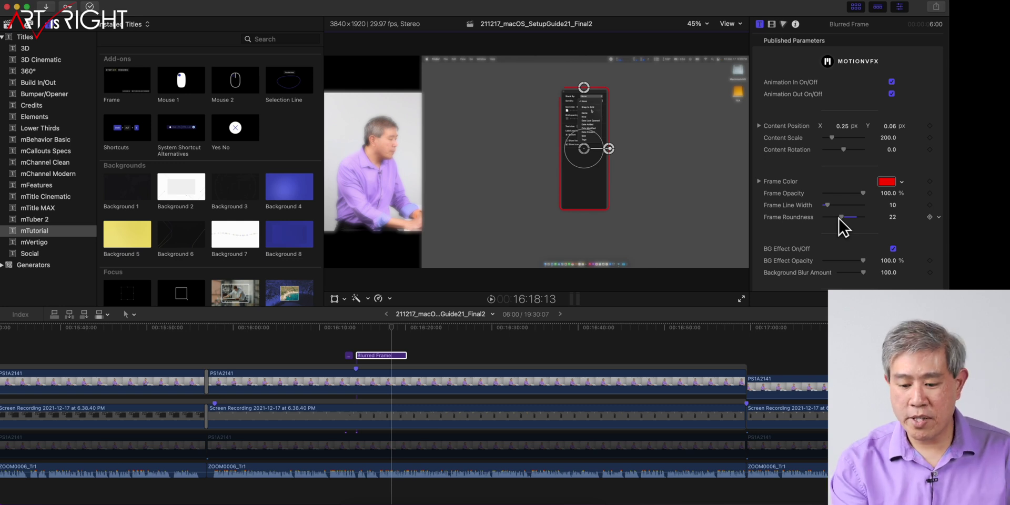
# Play the restyled Blurred Frame title from its beginning to about 16:17
pyautogui.click(357, 333)
pyautogui.press('space')
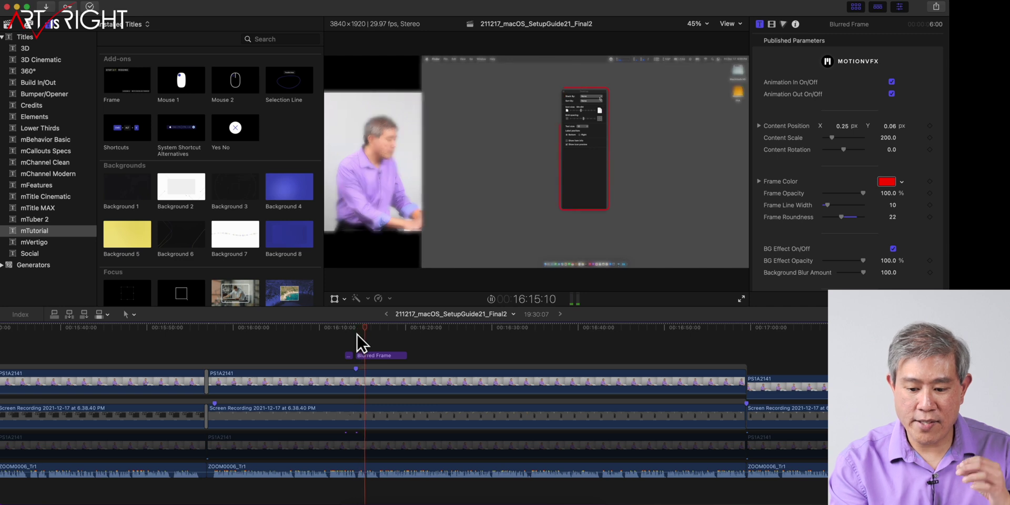
pyautogui.press('space')
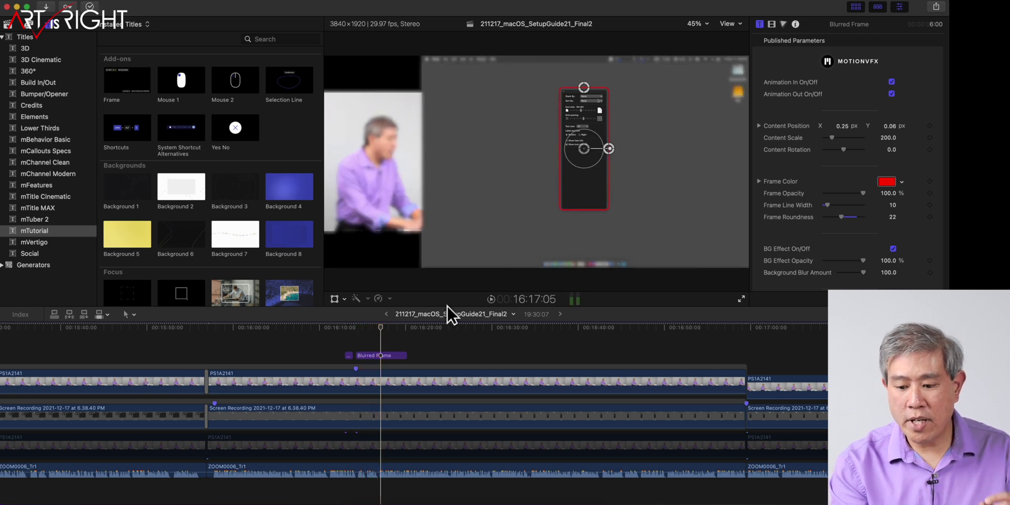
# Turn off Animation In for the Blurred Frame title, preview its opening, and turn the animation back on
pyautogui.click(891, 82)
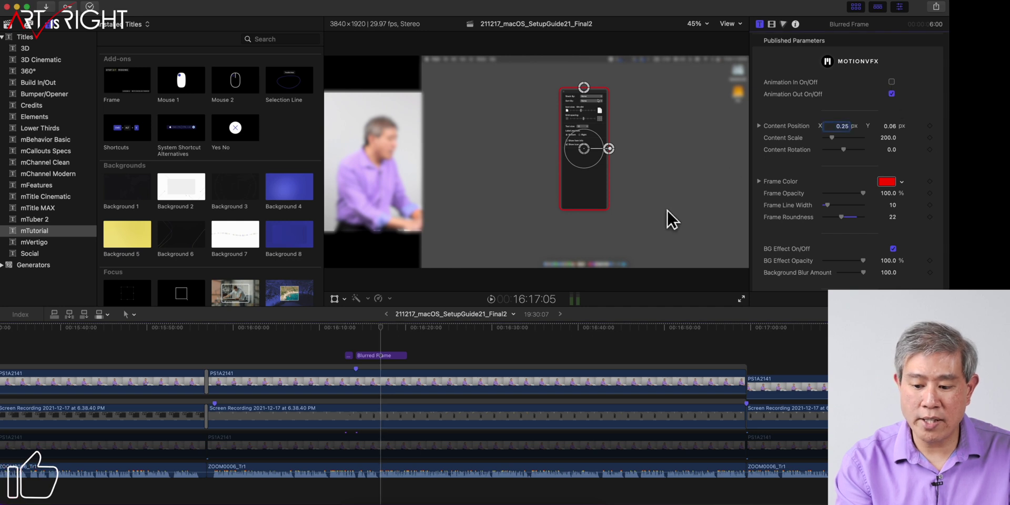
pyautogui.moveTo(363, 327); pyautogui.dragTo(355, 325)
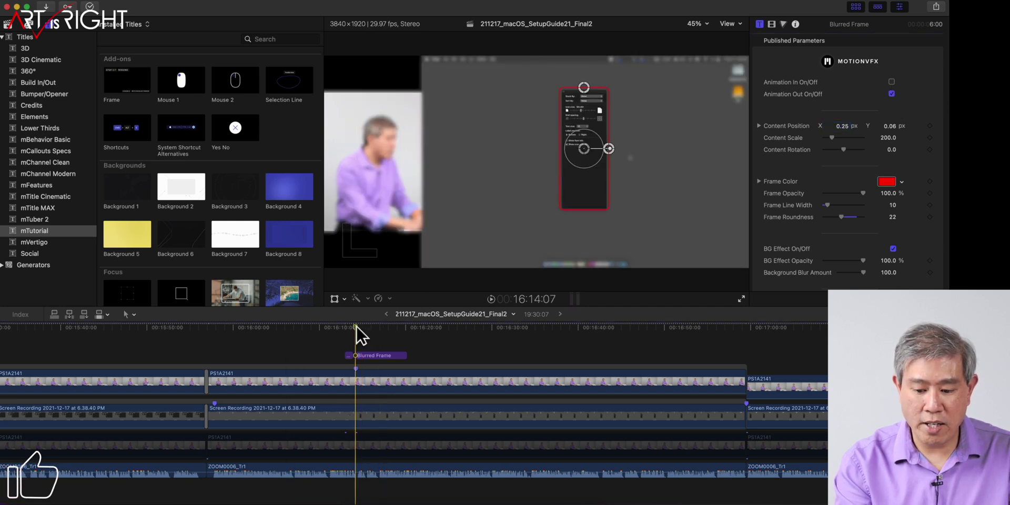
pyautogui.press('space')
pyautogui.press('space')
pyautogui.click(349, 326)
pyautogui.press('space')
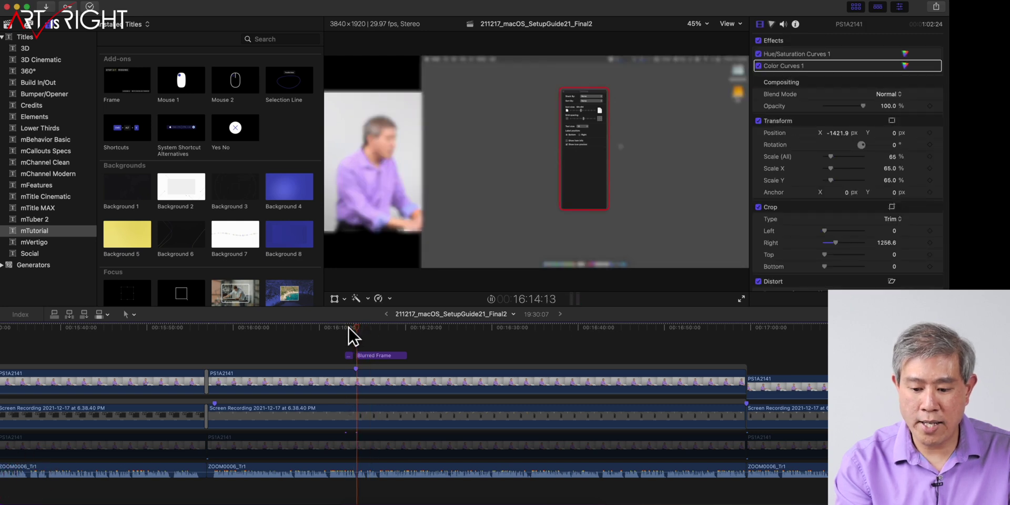
pyautogui.press('space')
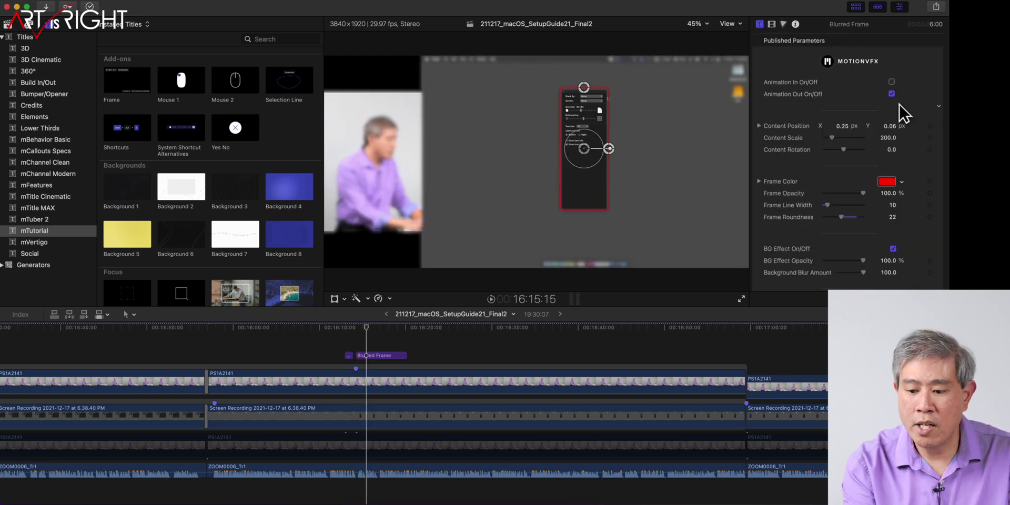
pyautogui.click(892, 82)
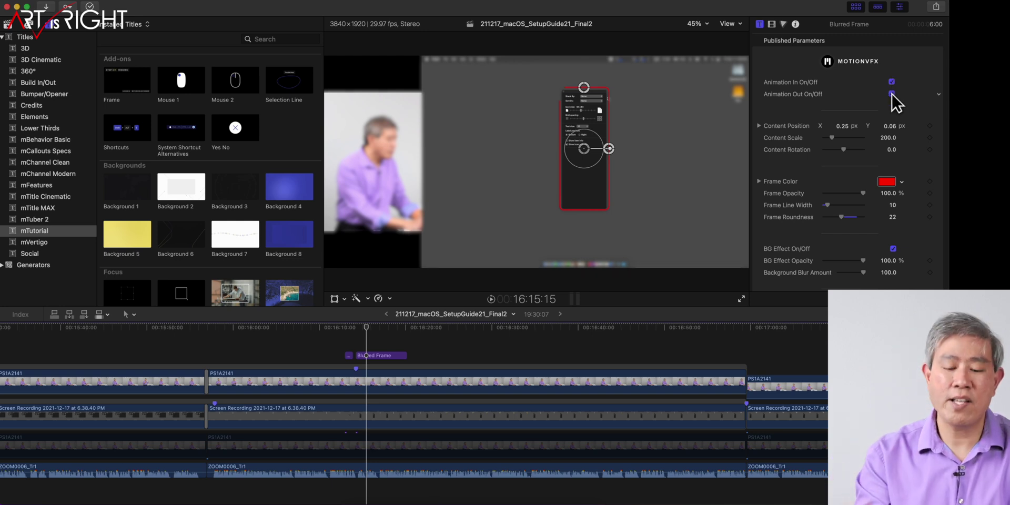
# Play the start of the Blurred Frame title from about 16:14 with Animation In enabled
pyautogui.click(353, 326)
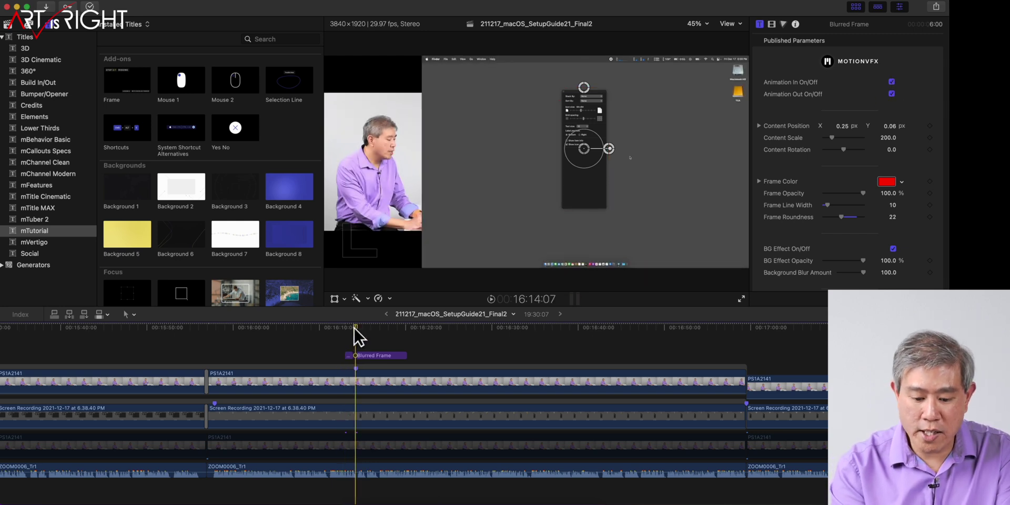
pyautogui.press('space')
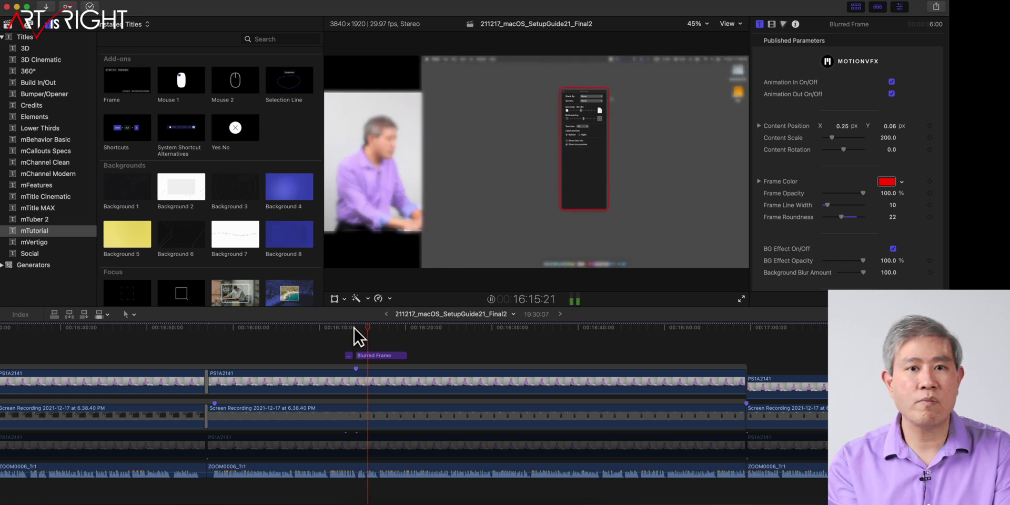
pyautogui.press('space')
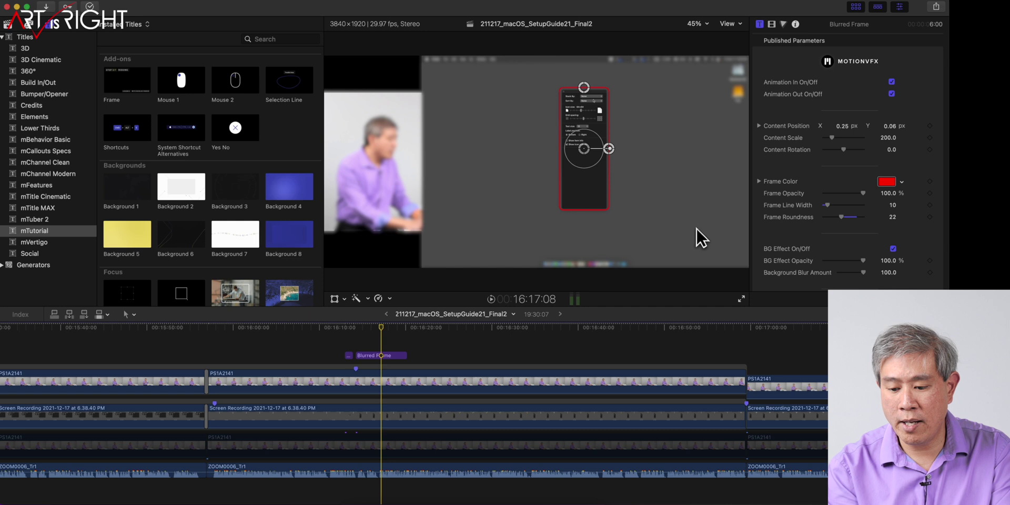
# Toggle the Blurred Frame's background effect off and on, and set its Background Blur Amount to 19
pyautogui.scroll(-5, 878, 99)
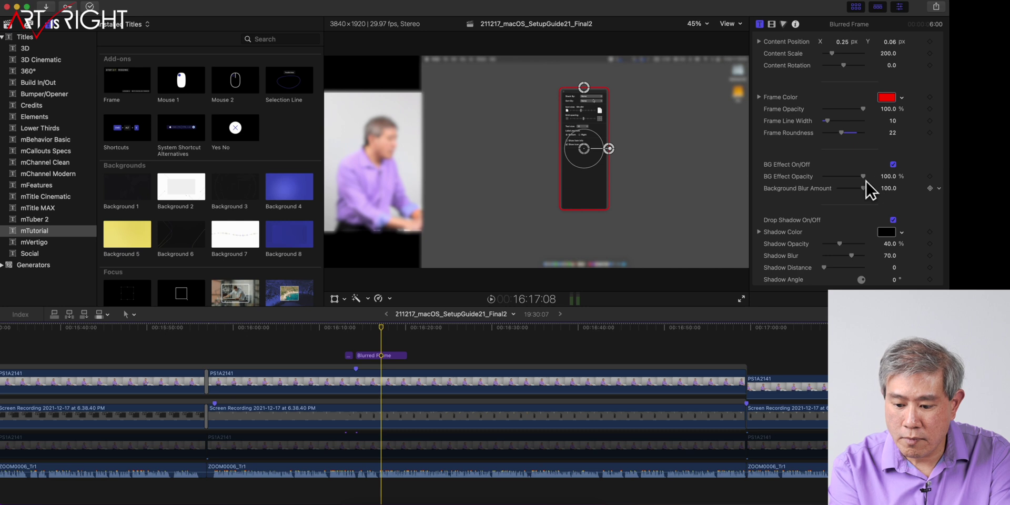
pyautogui.click(892, 165)
pyautogui.click(892, 164)
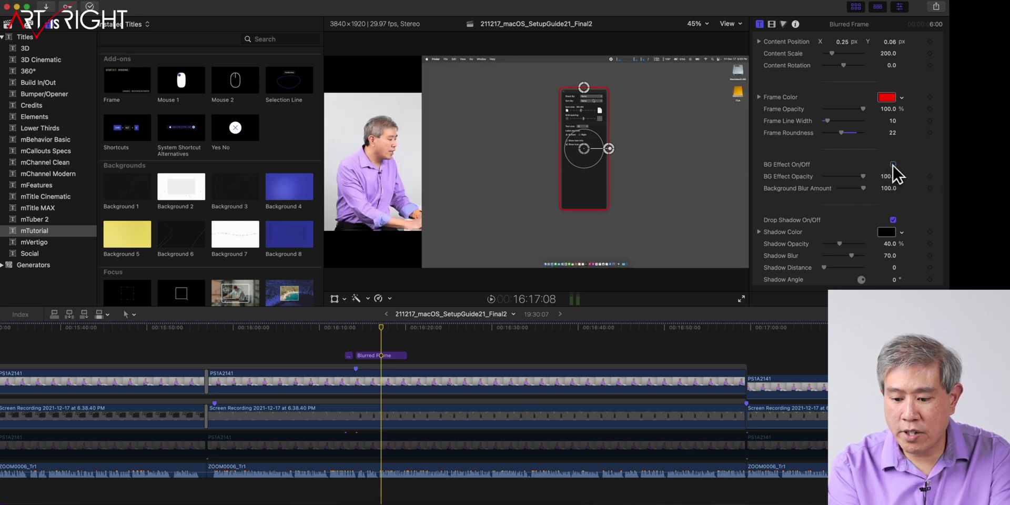
pyautogui.moveTo(862, 188); pyautogui.dragTo(844, 188)
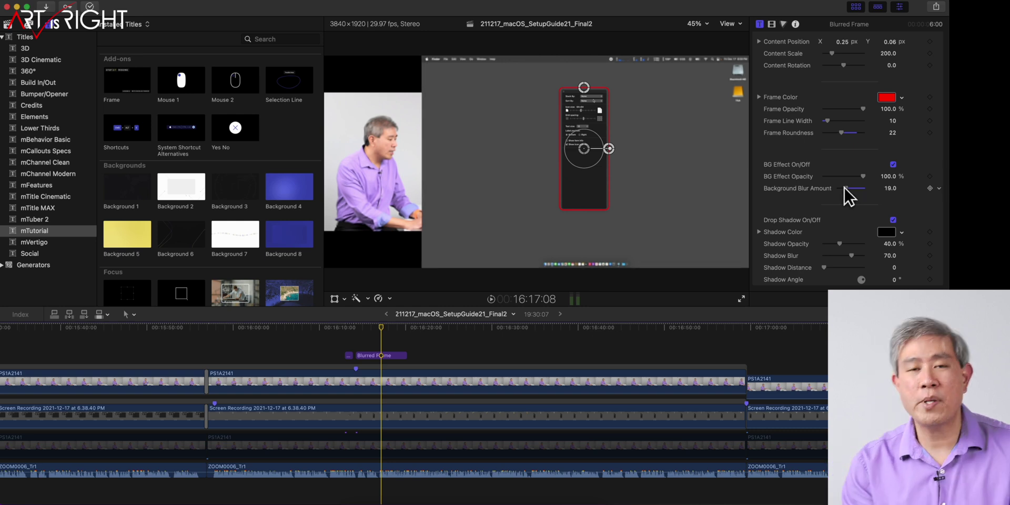